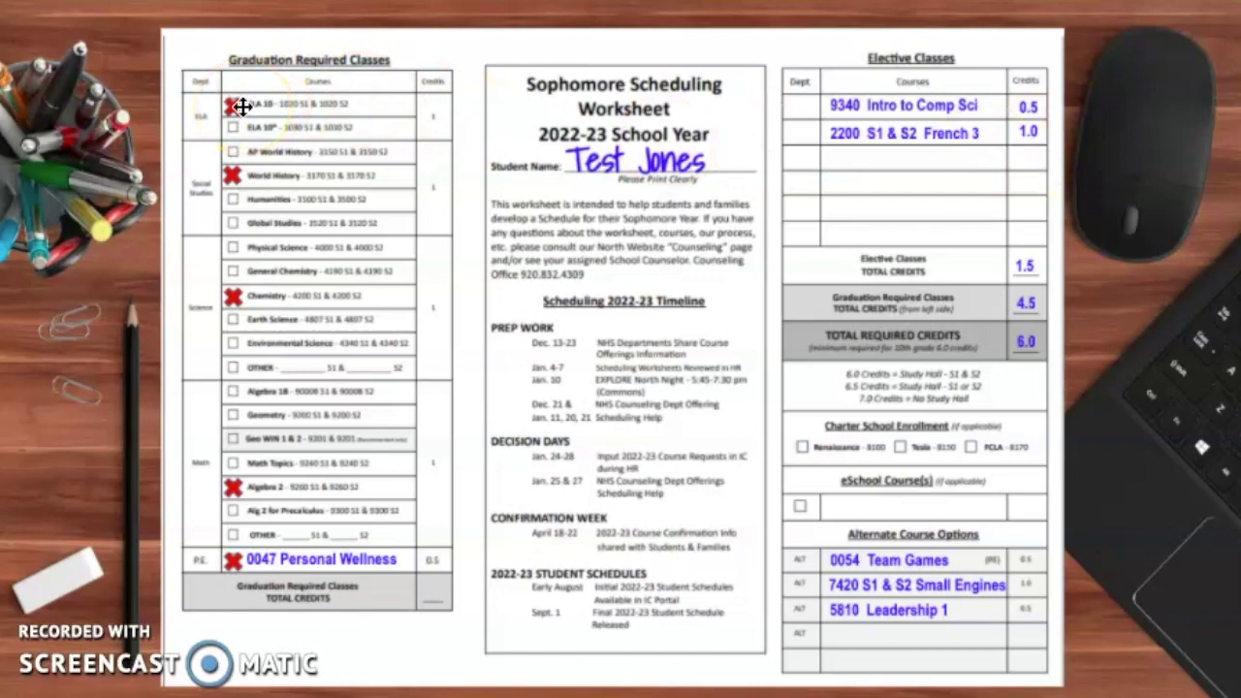
Advance from the sophomore worksheet slide to the 'Let's Get Logged In' slide
key("Right")
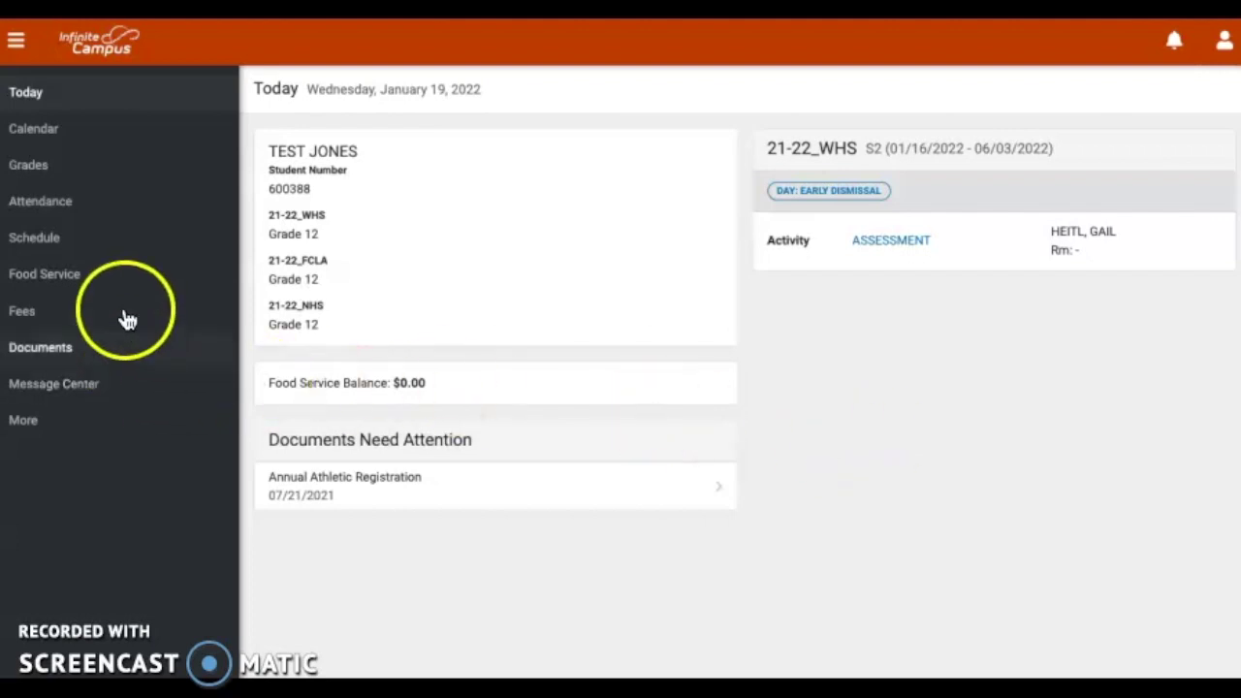
Open Course Registration from the More pages in the left navigation
left_click(29, 427)
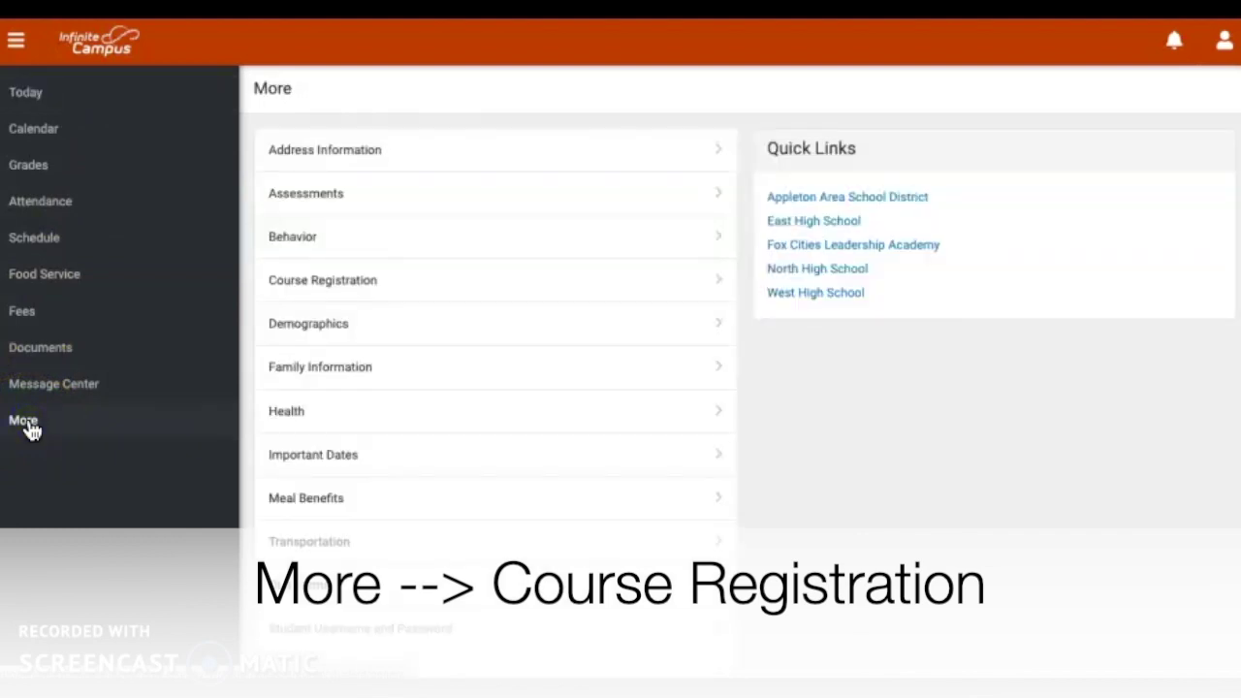
left_click(373, 286)
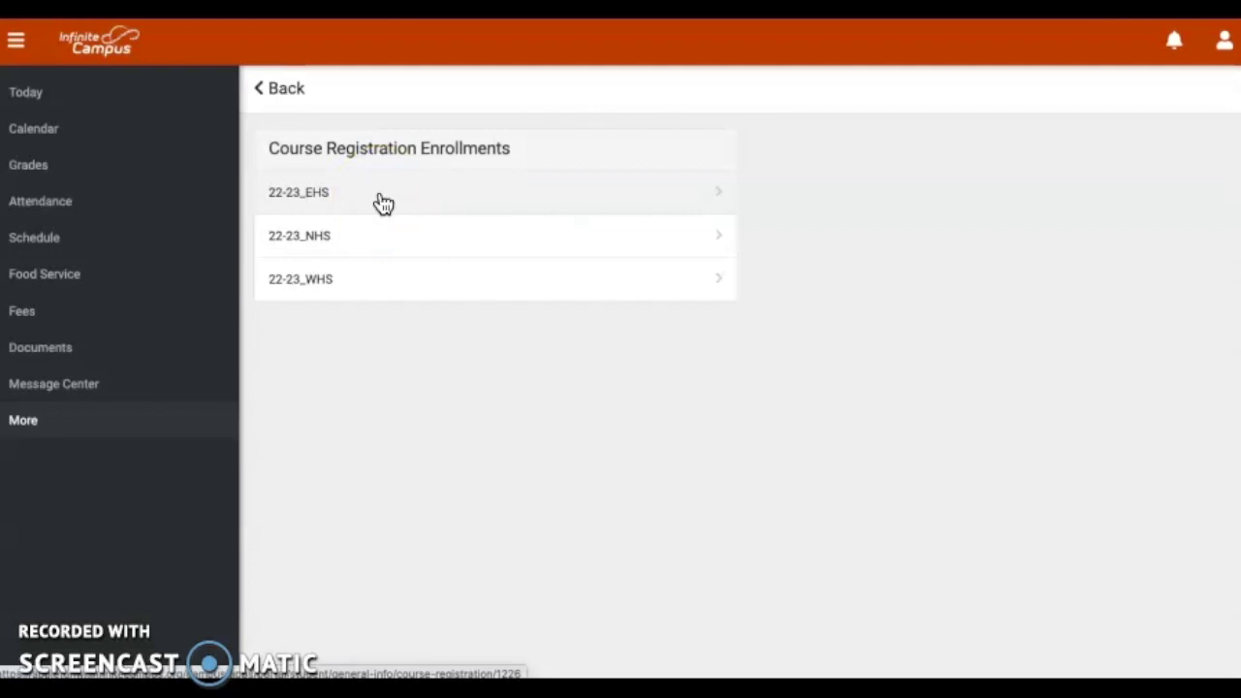
Open the 22-23_EHS enrollment's course requests page
left_click(375, 193)
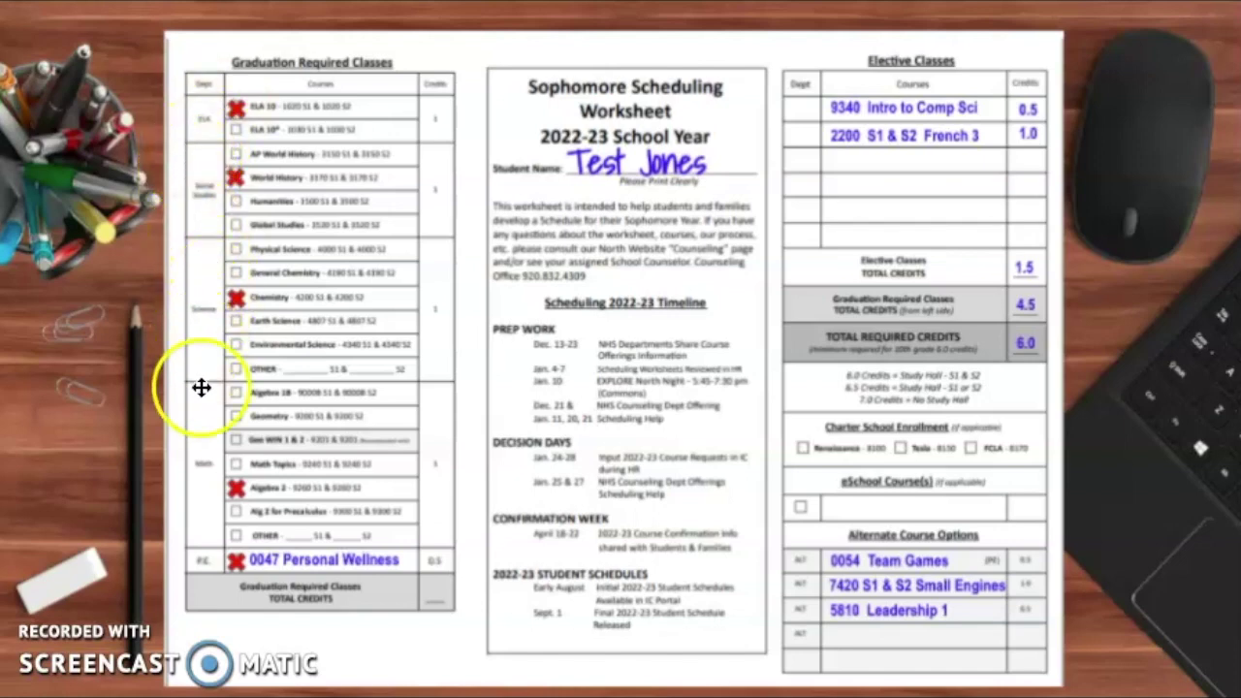
Point out the checked courses on the worksheet and return to the empty course requests
left_click(202, 459)
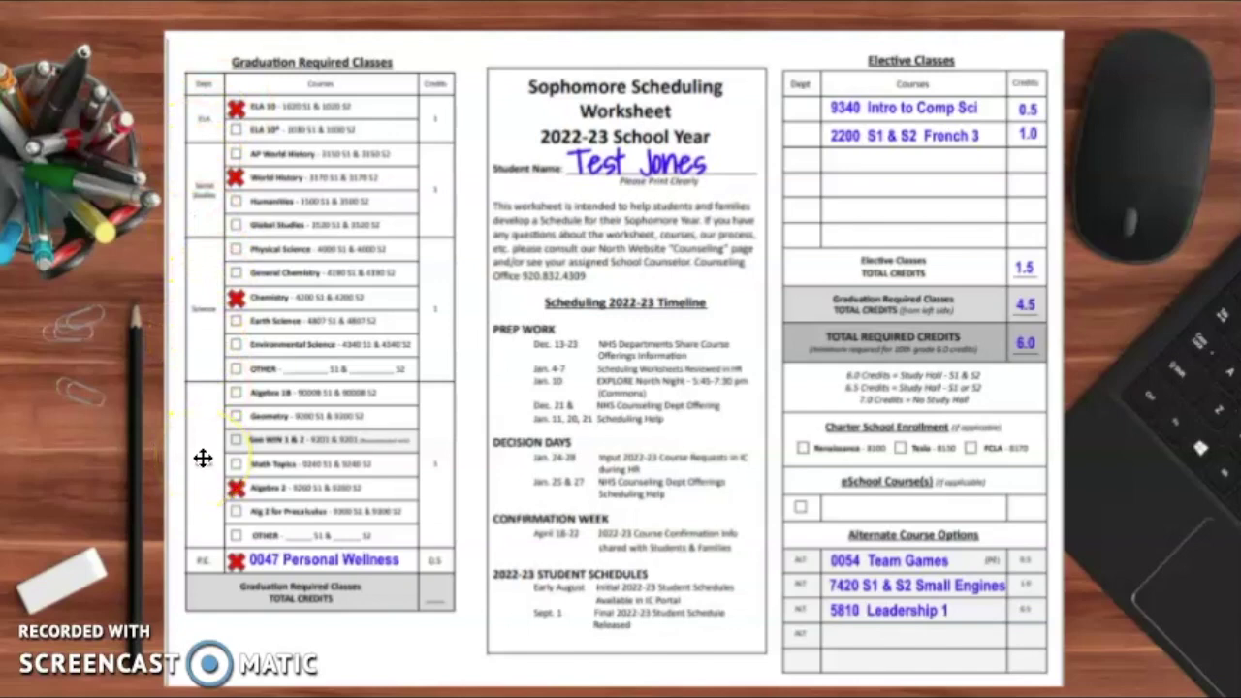
left_click(199, 451)
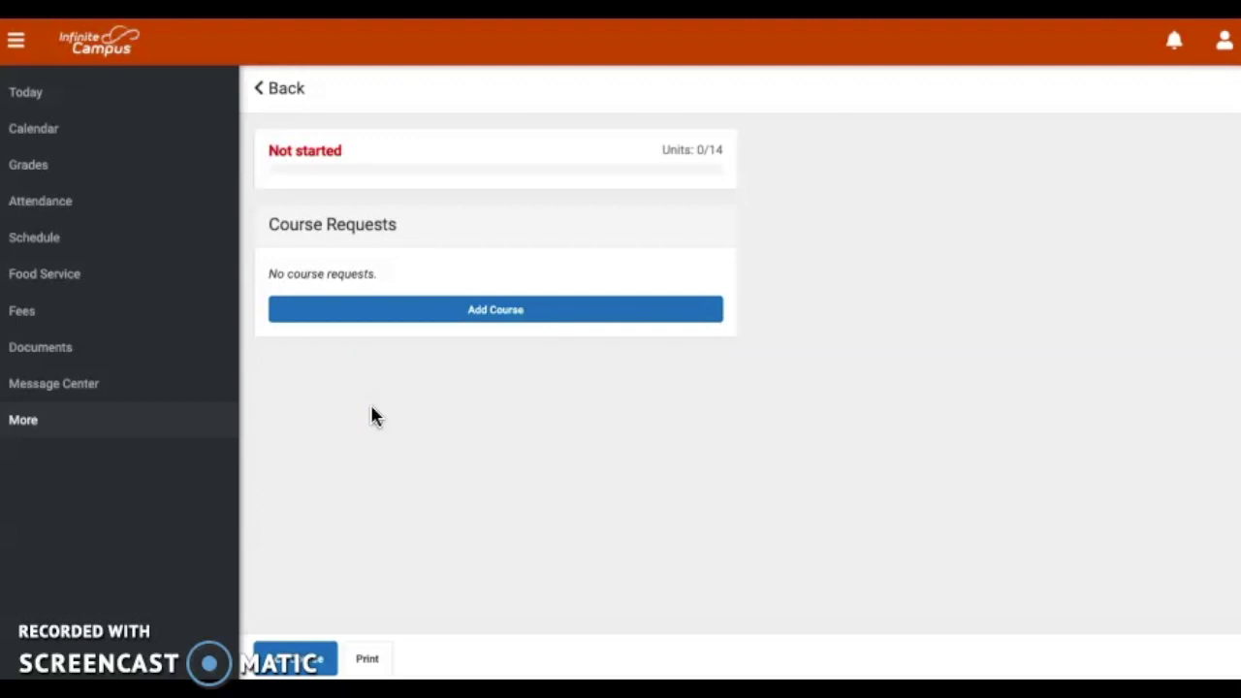
Browse the Add Course catalog, then search it for 1020
left_click(497, 320)
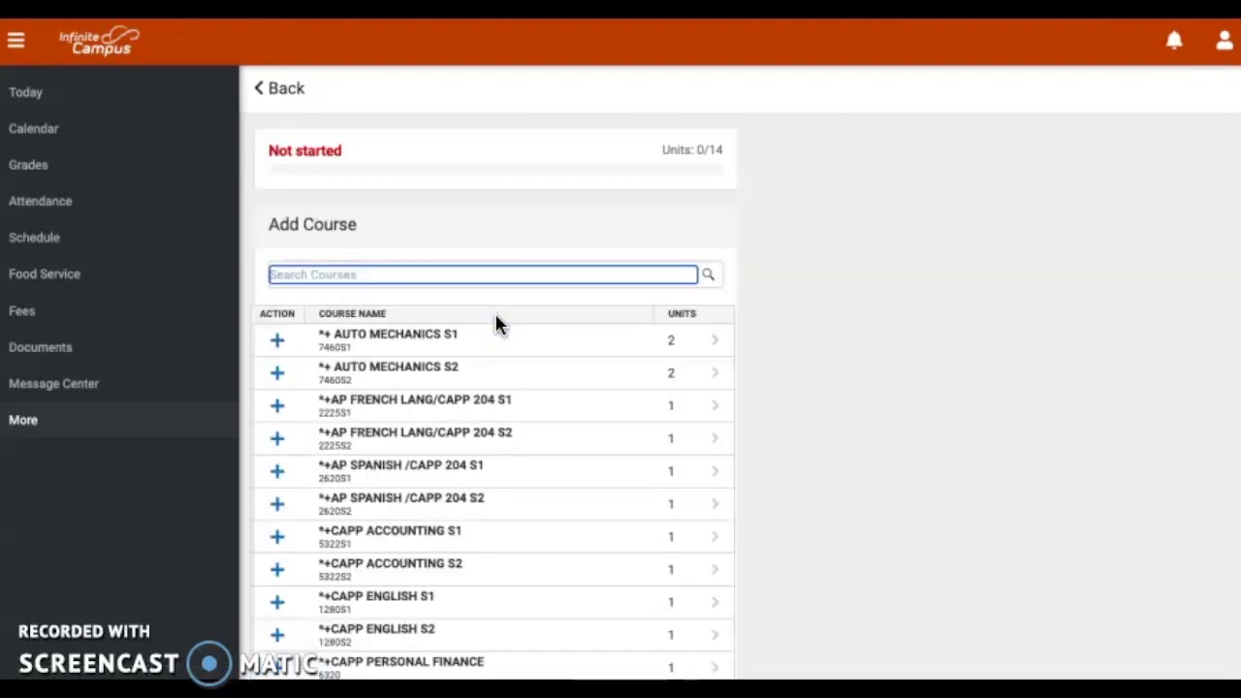
scroll(485, 436, "down", 3)
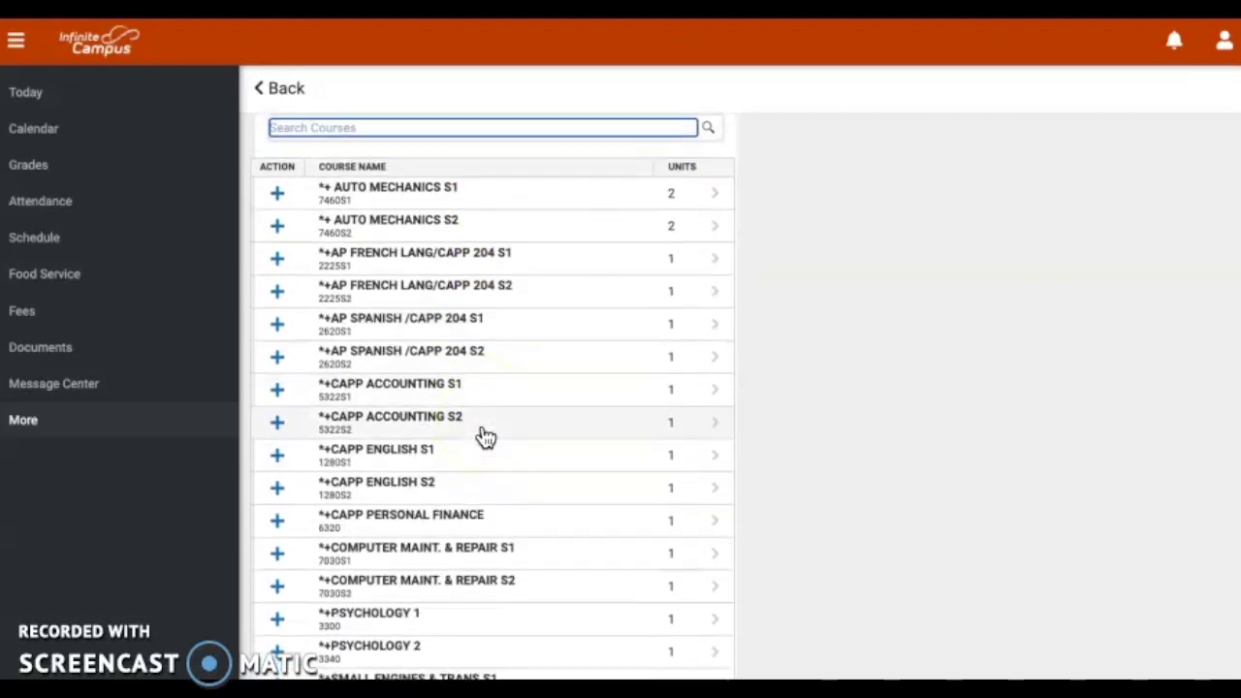
scroll(485, 436, "down", 8)
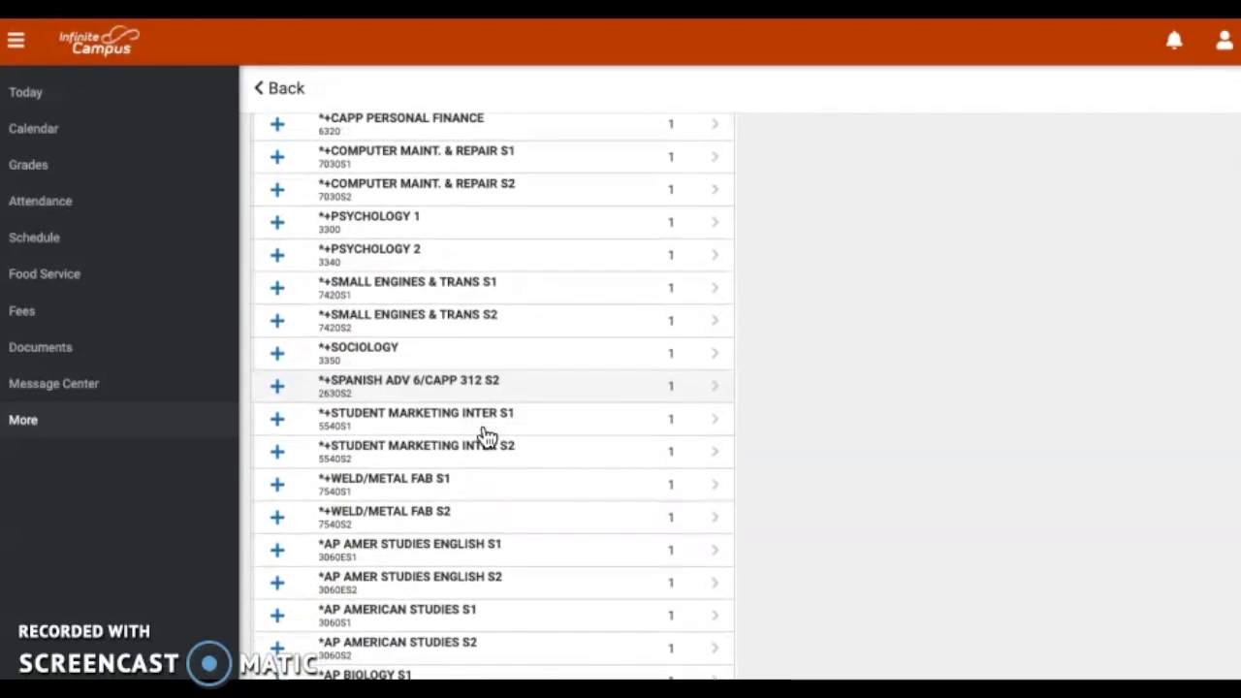
scroll(487, 435, "up", 10)
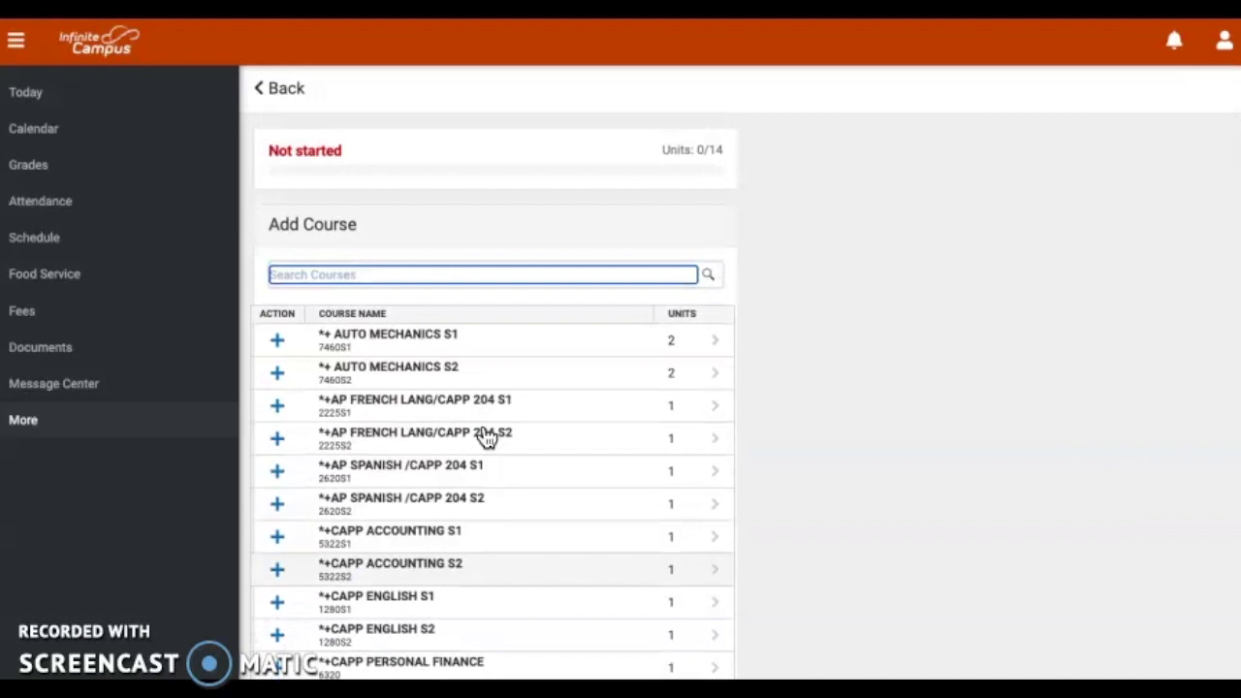
left_click(443, 274)
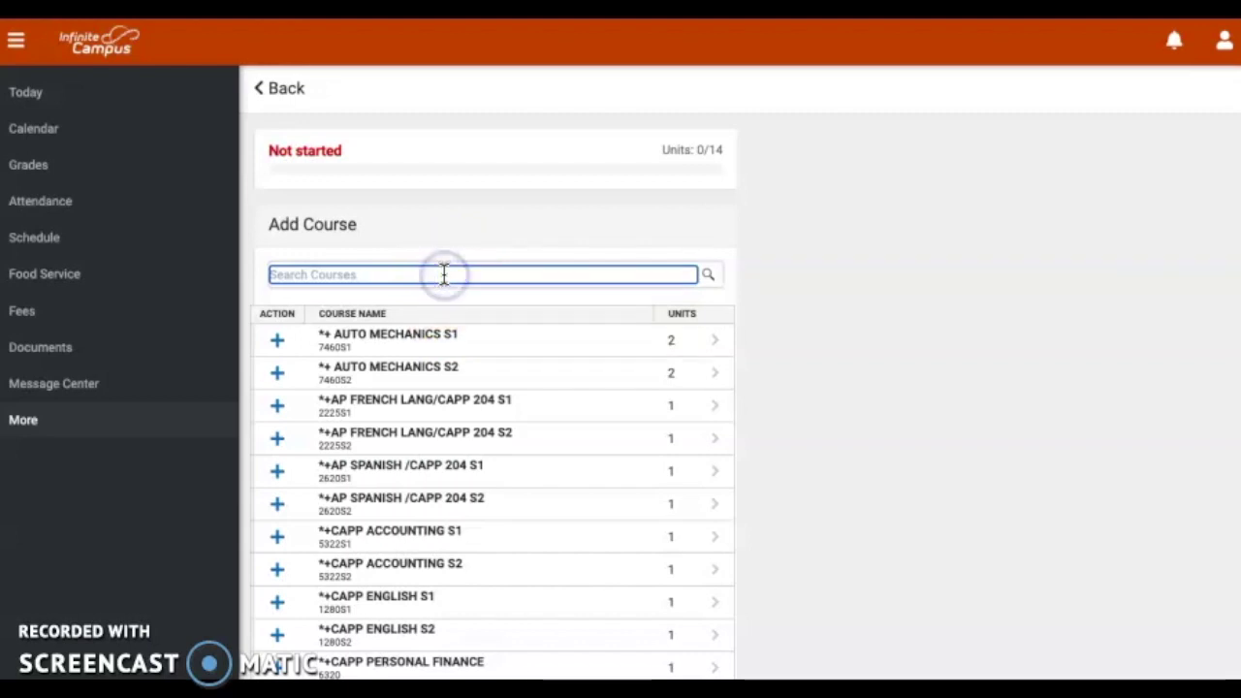
left_click(396, 275)
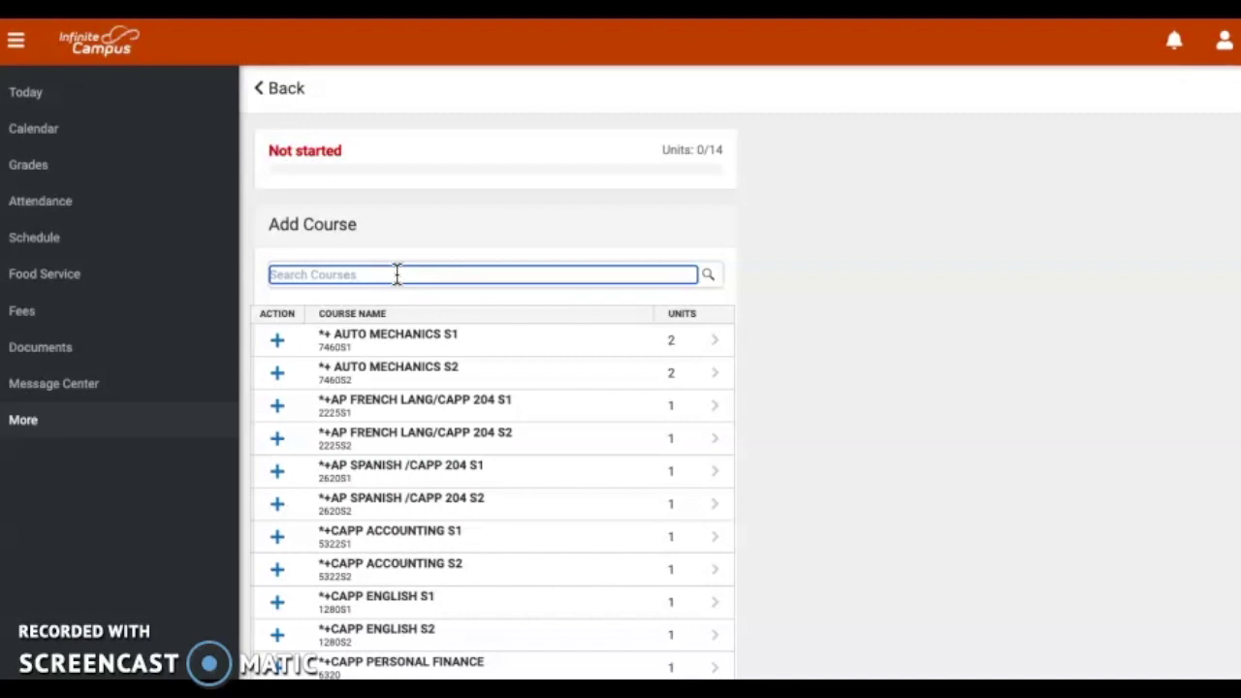
type("10")
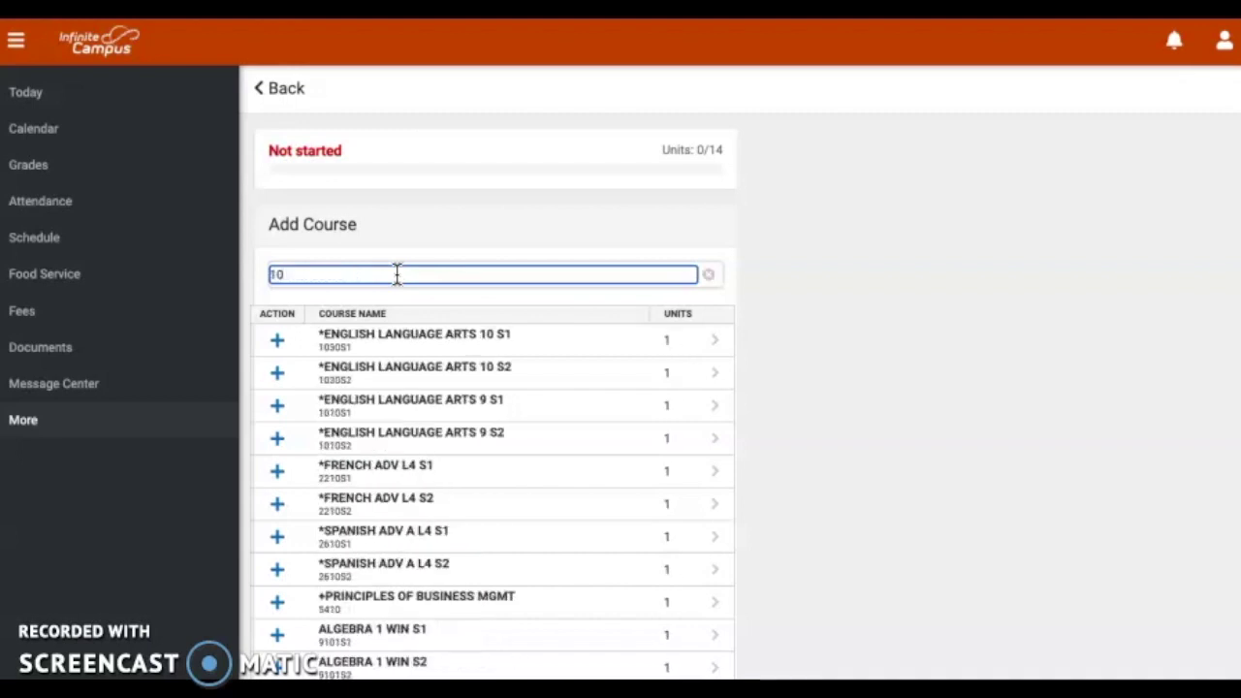
type("20")
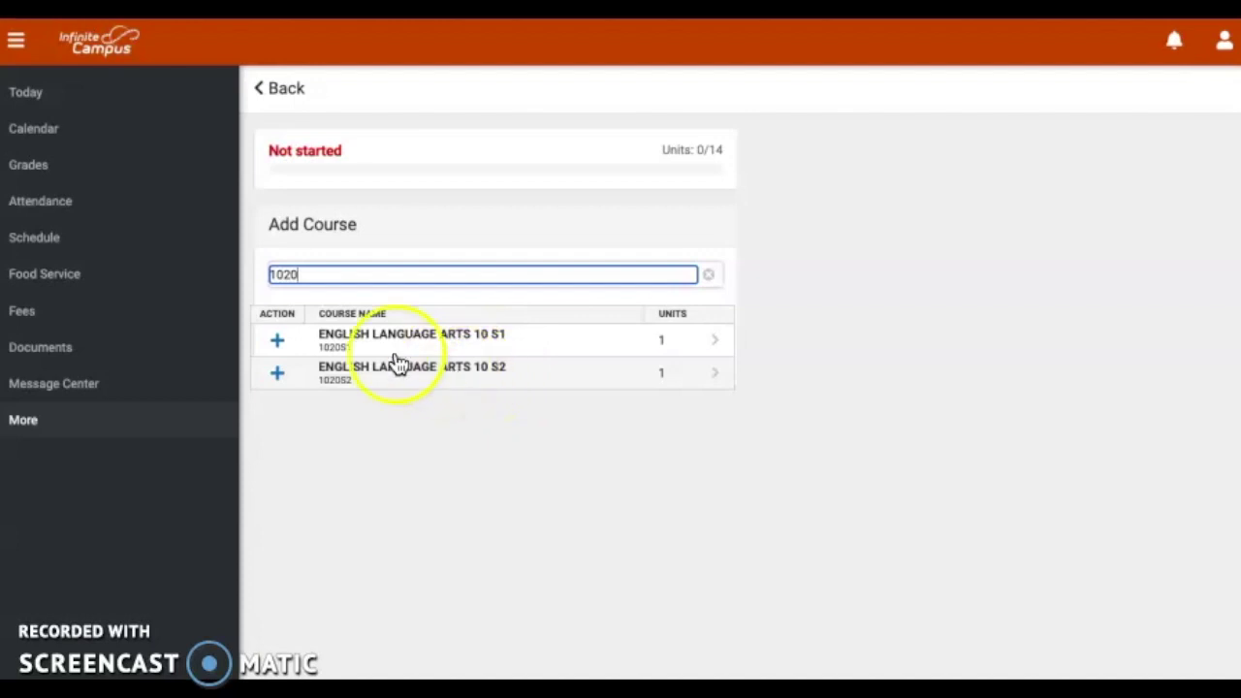
Request English Language Arts 10 S1 and S2, then go back to the Course Requests list
left_click(278, 344)
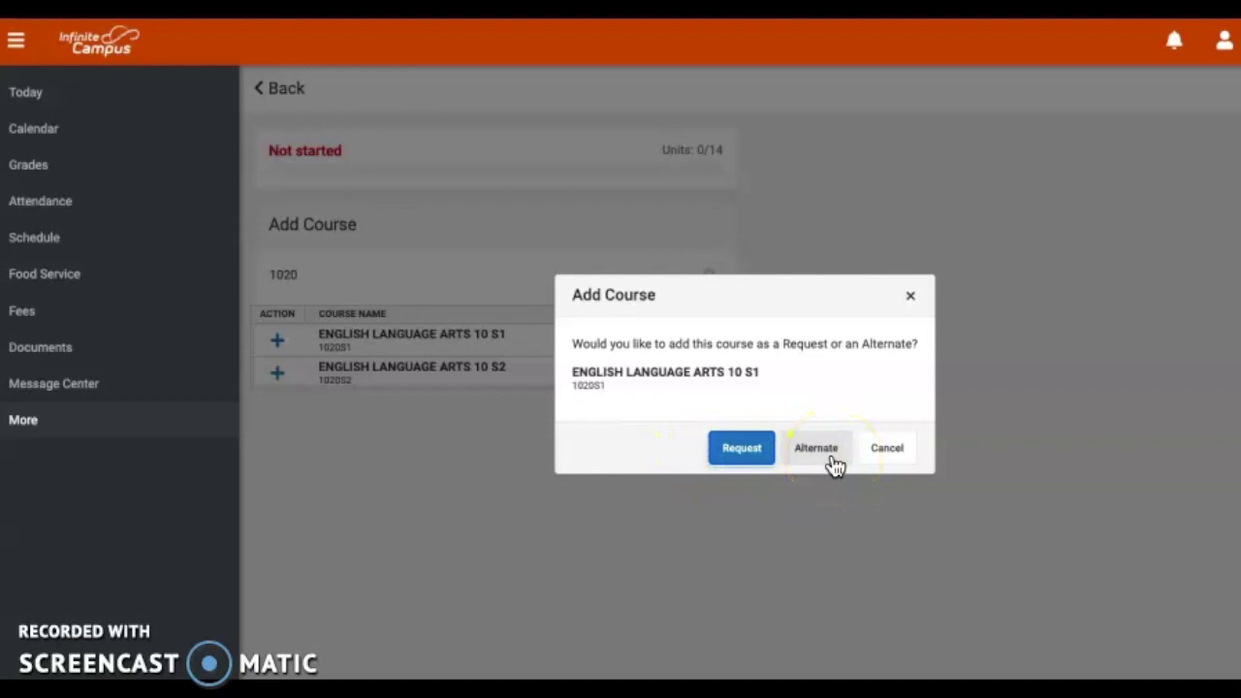
left_click(742, 448)
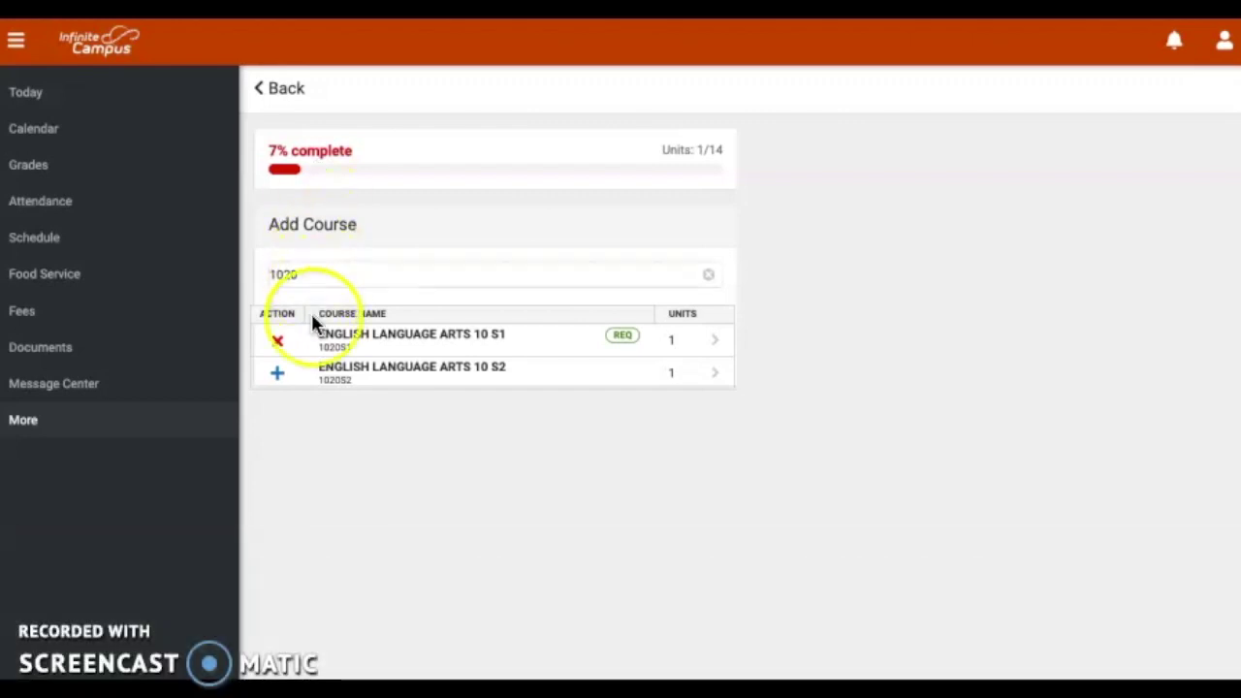
left_click(279, 378)
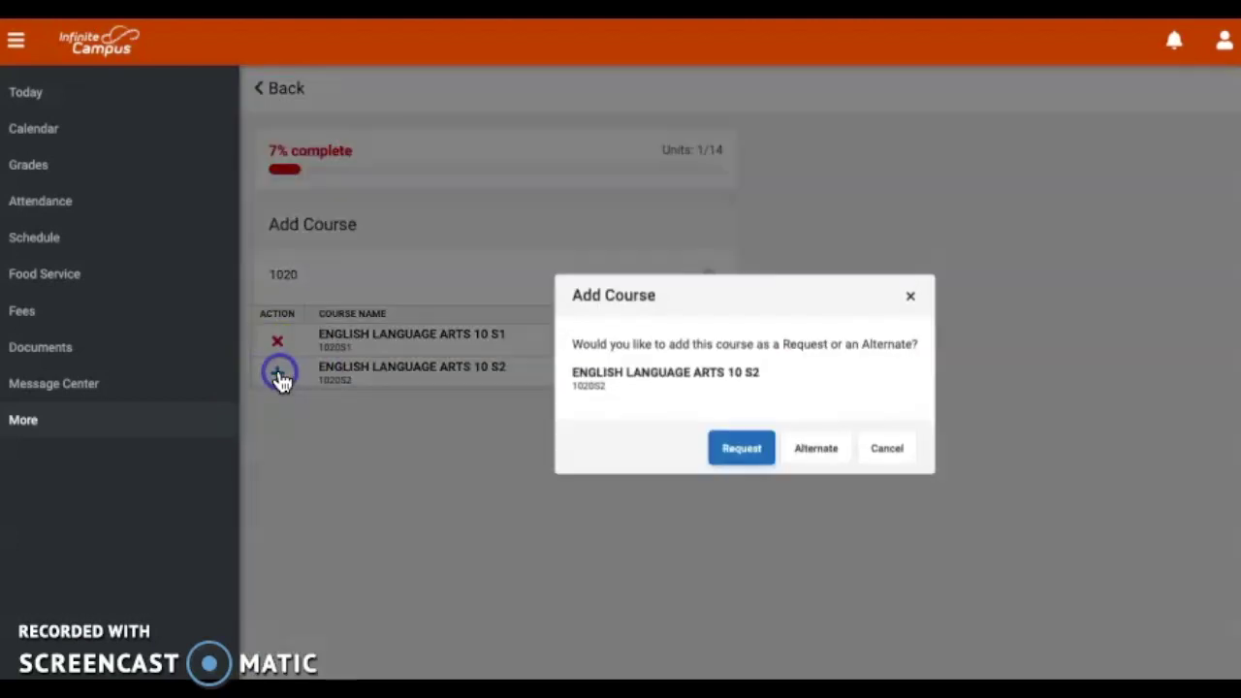
left_click(756, 462)
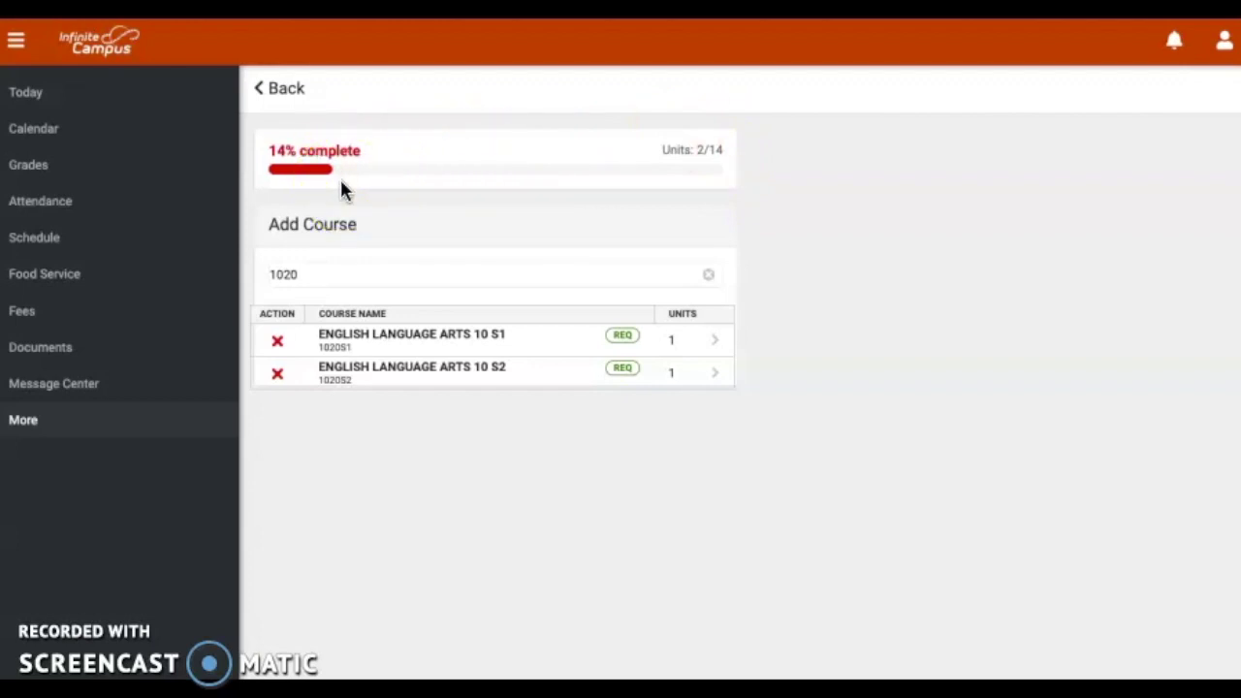
left_click(283, 92)
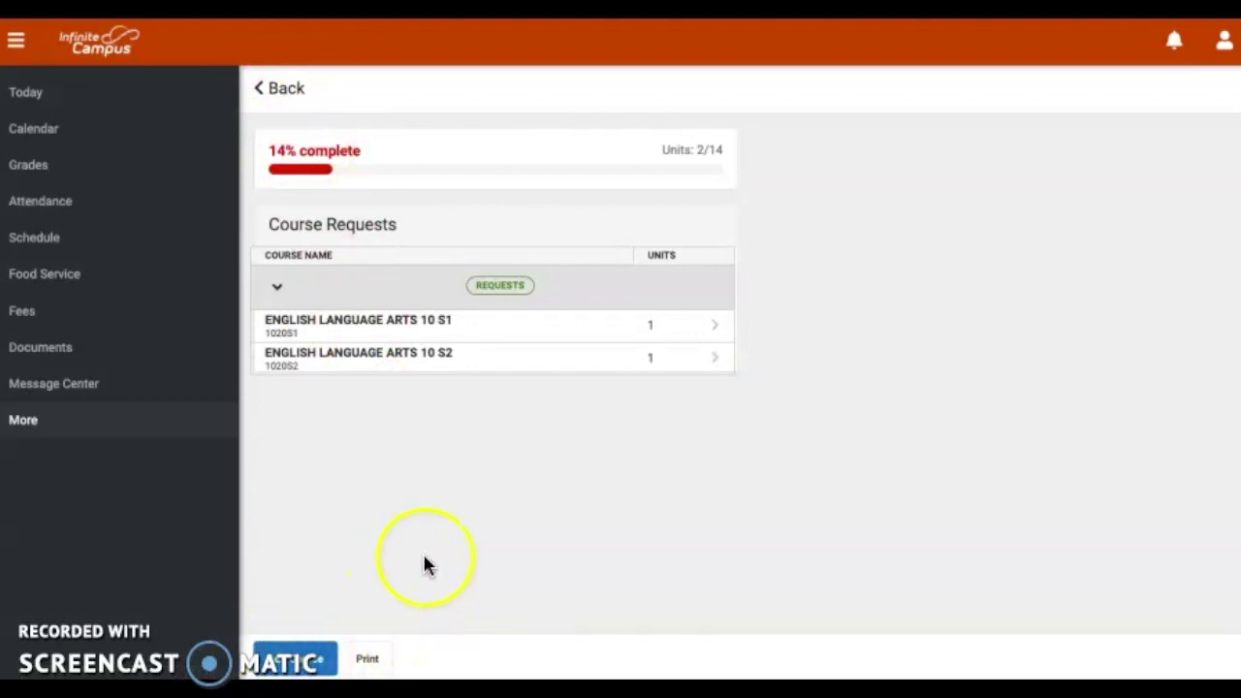
Search the catalog for 'world history' and request World History S1 and S2
left_click(298, 661)
left_click(388, 272)
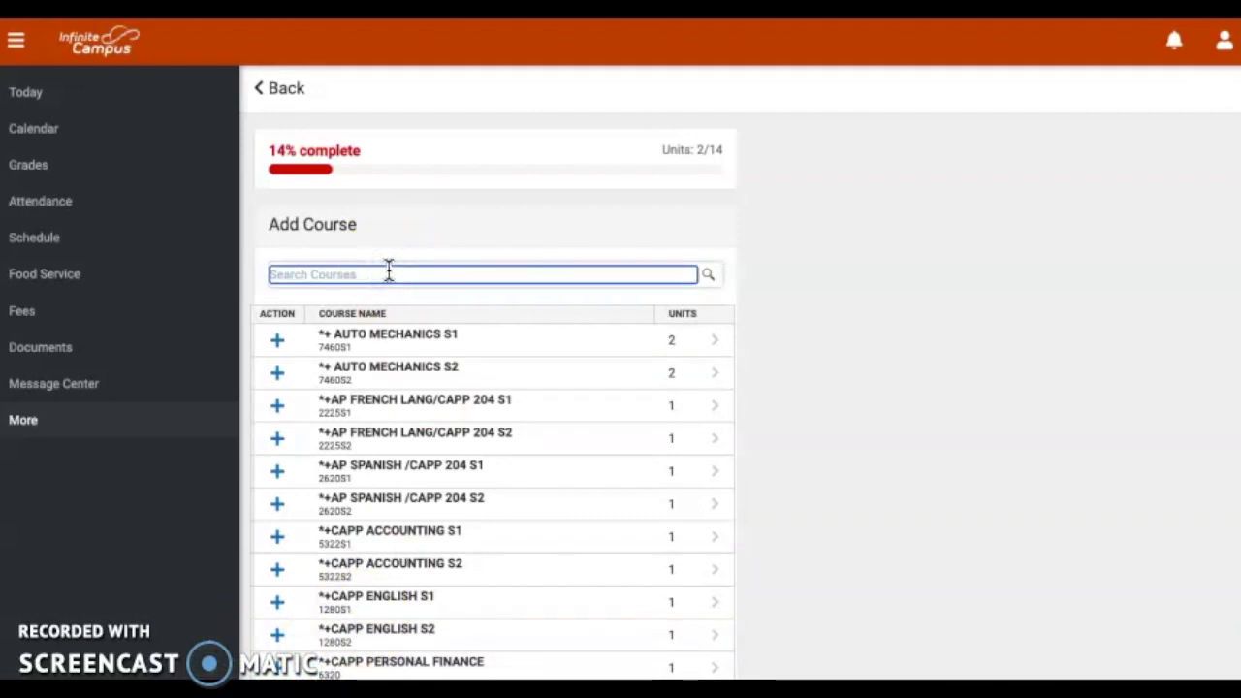
type("world")
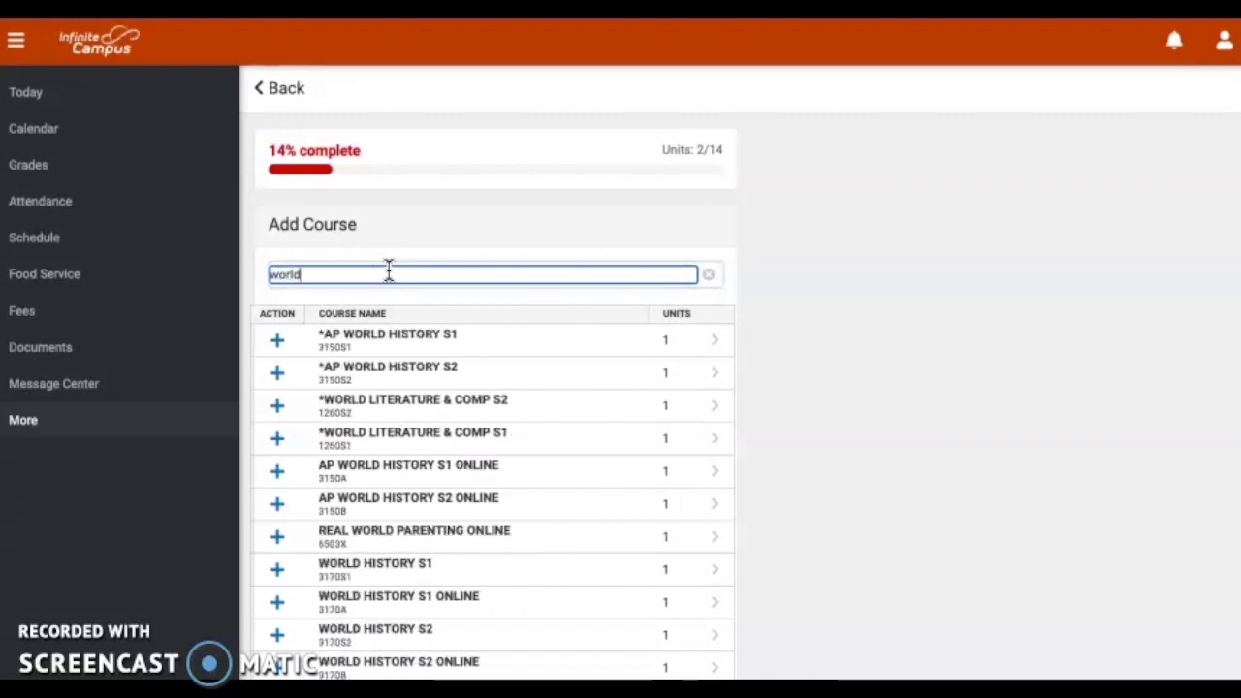
type(" hi")
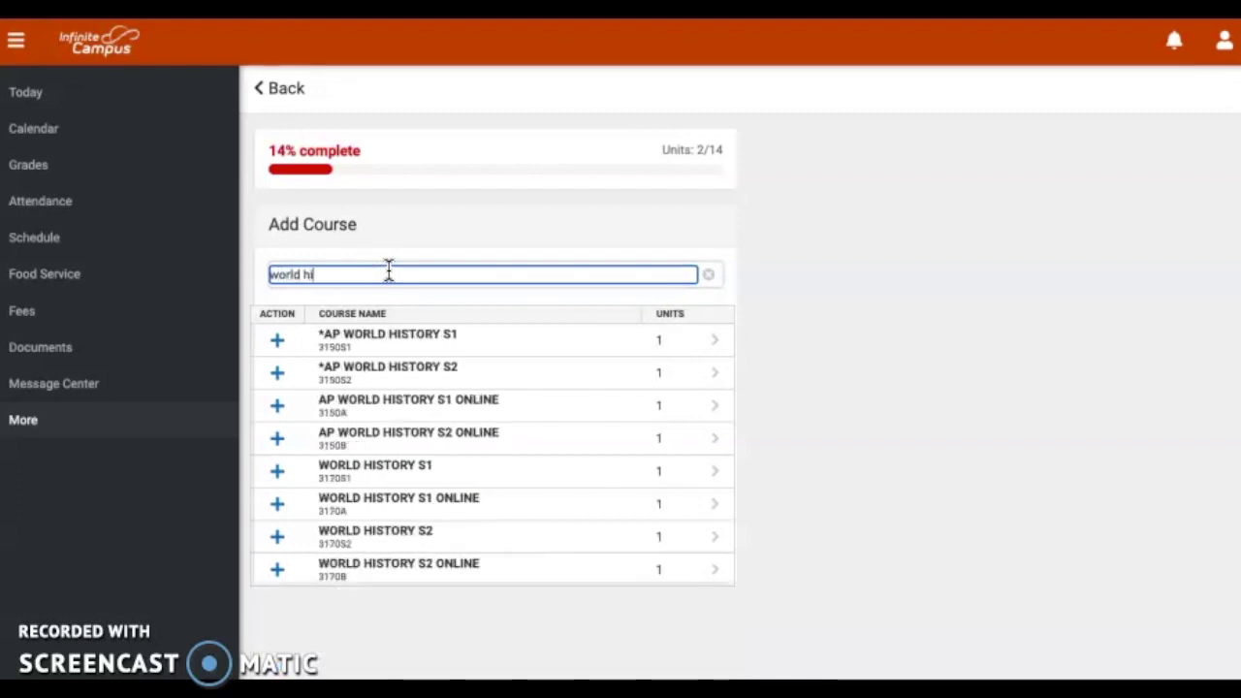
type("story")
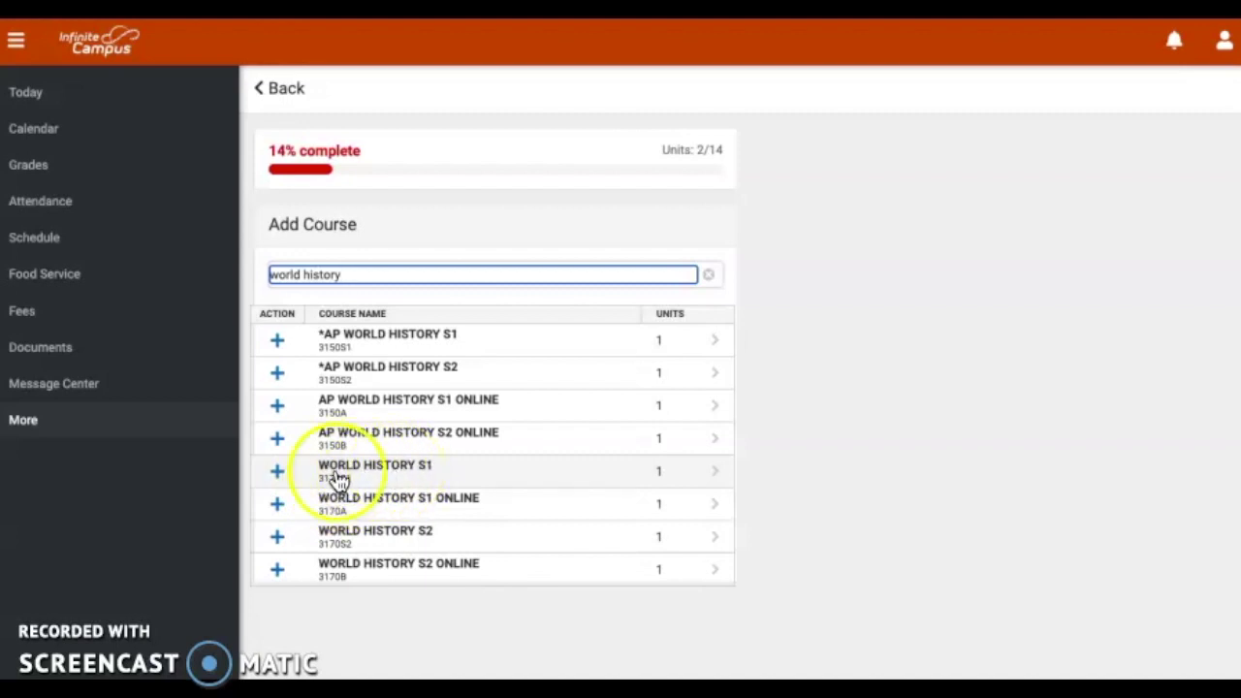
left_click(276, 472)
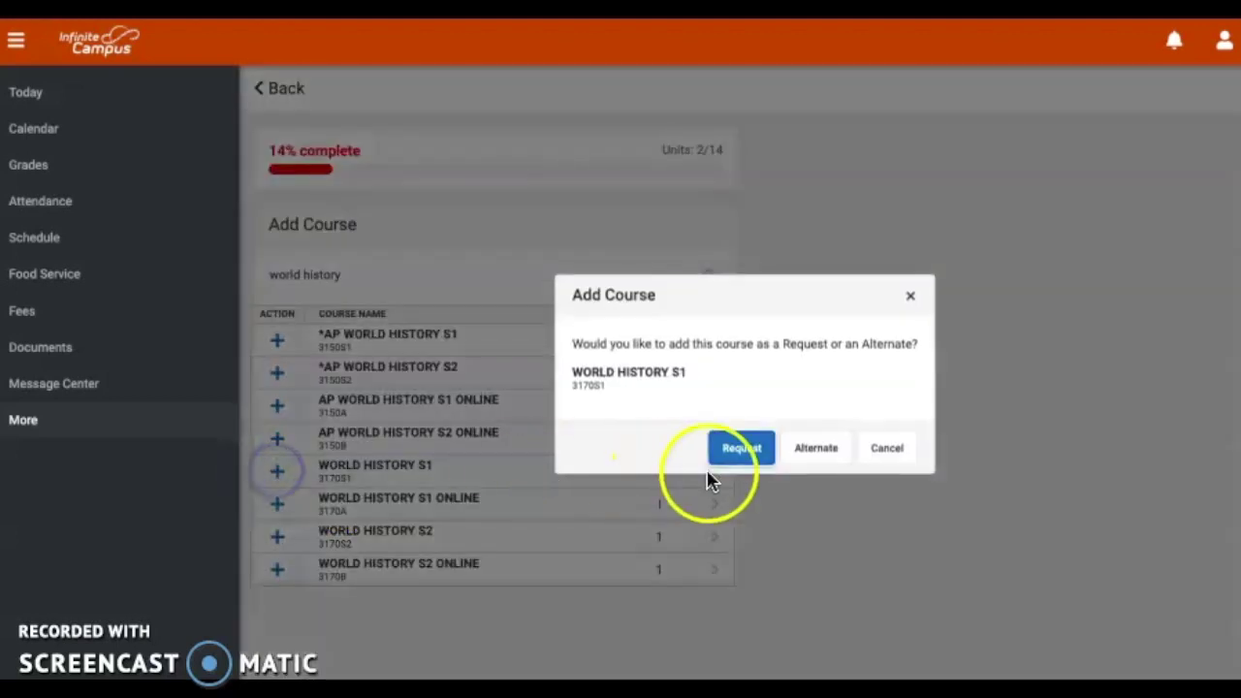
left_click(766, 458)
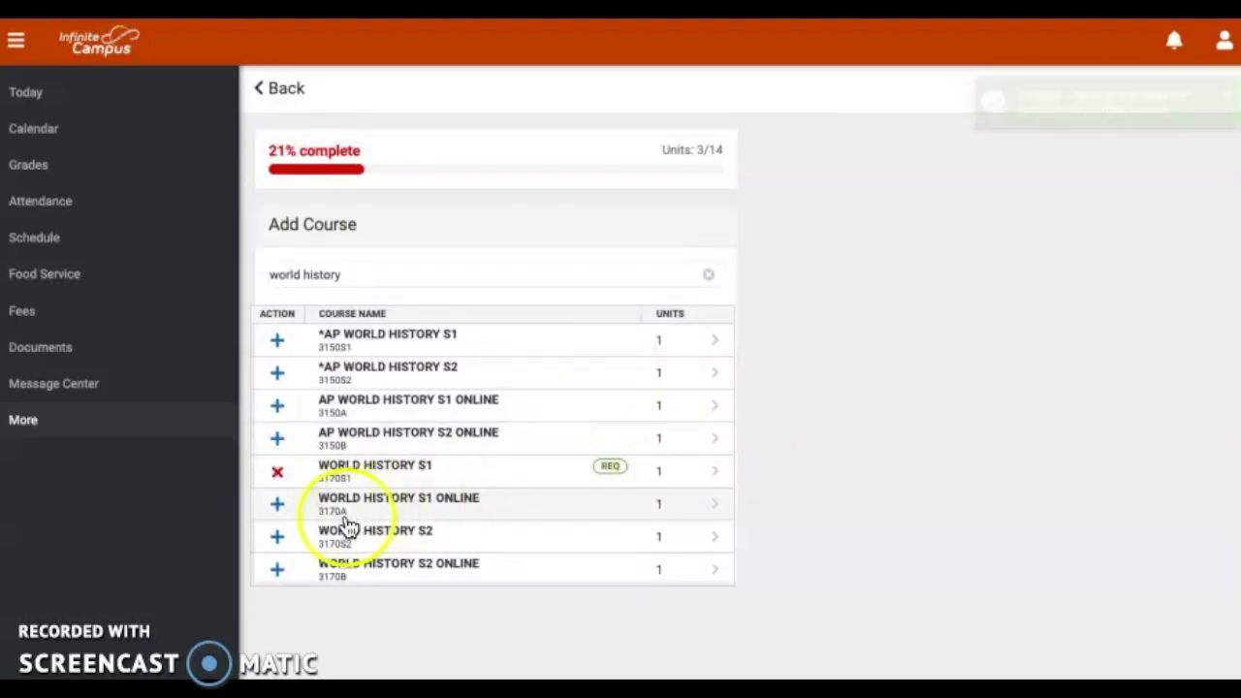
left_click(275, 538)
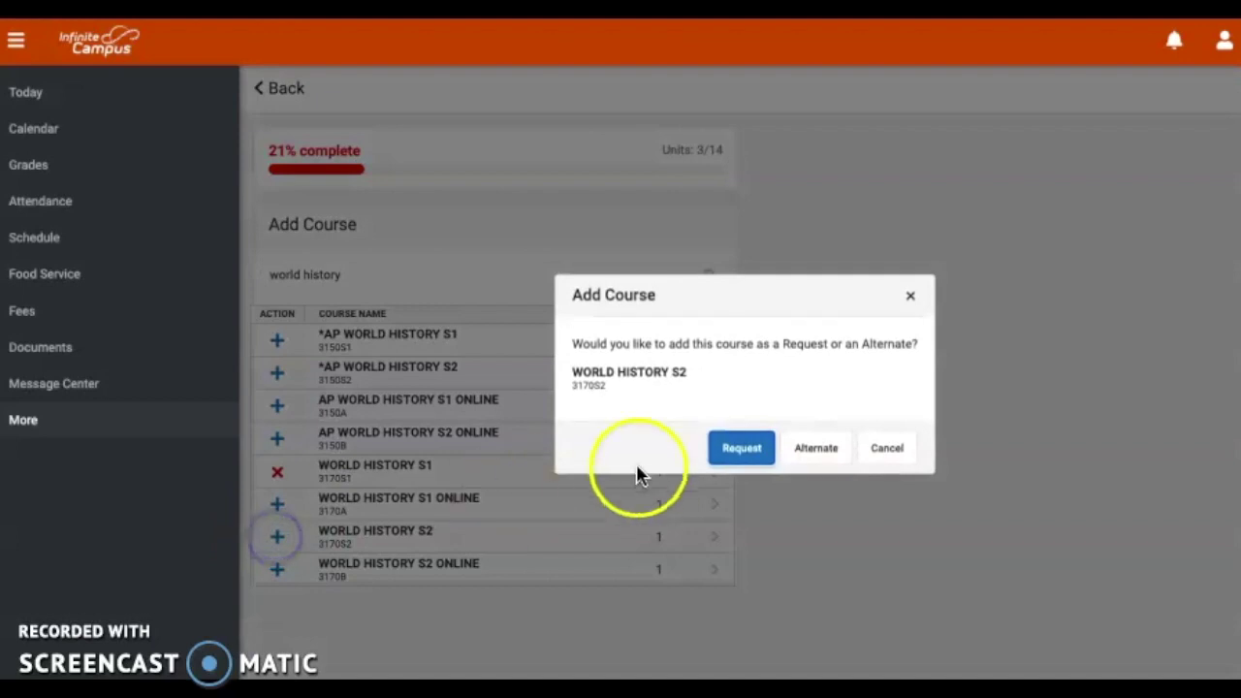
left_click(727, 457)
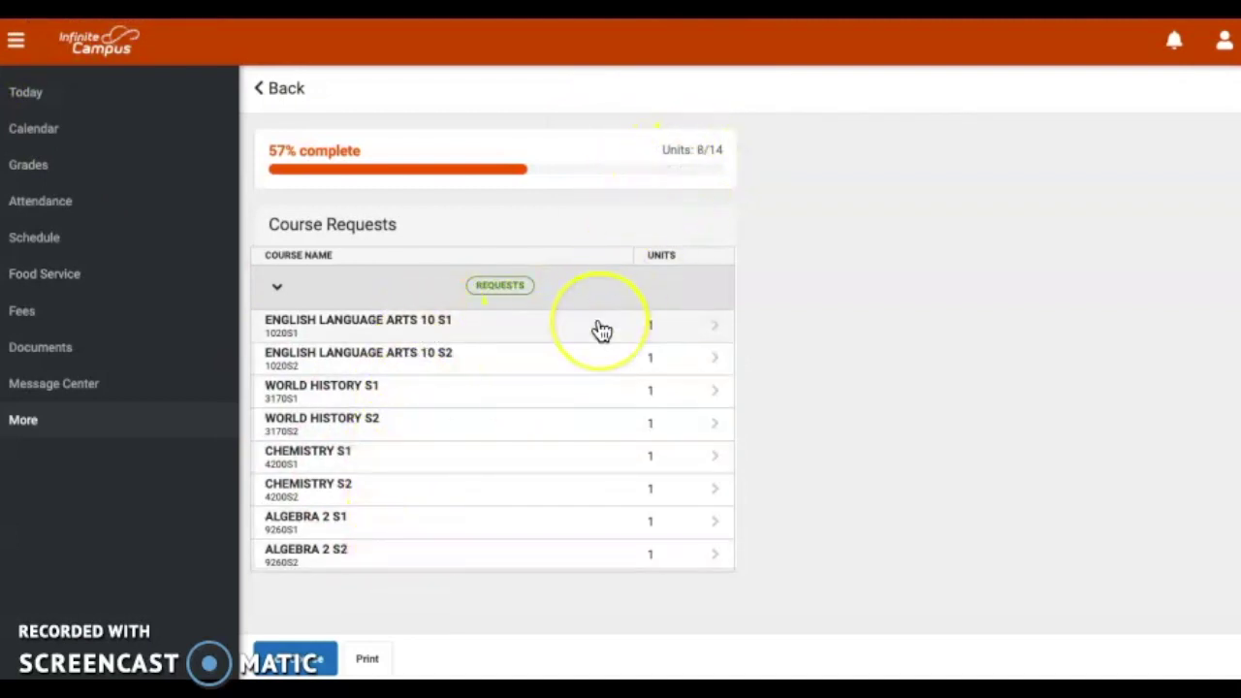
left_click(704, 339)
left_click(720, 333)
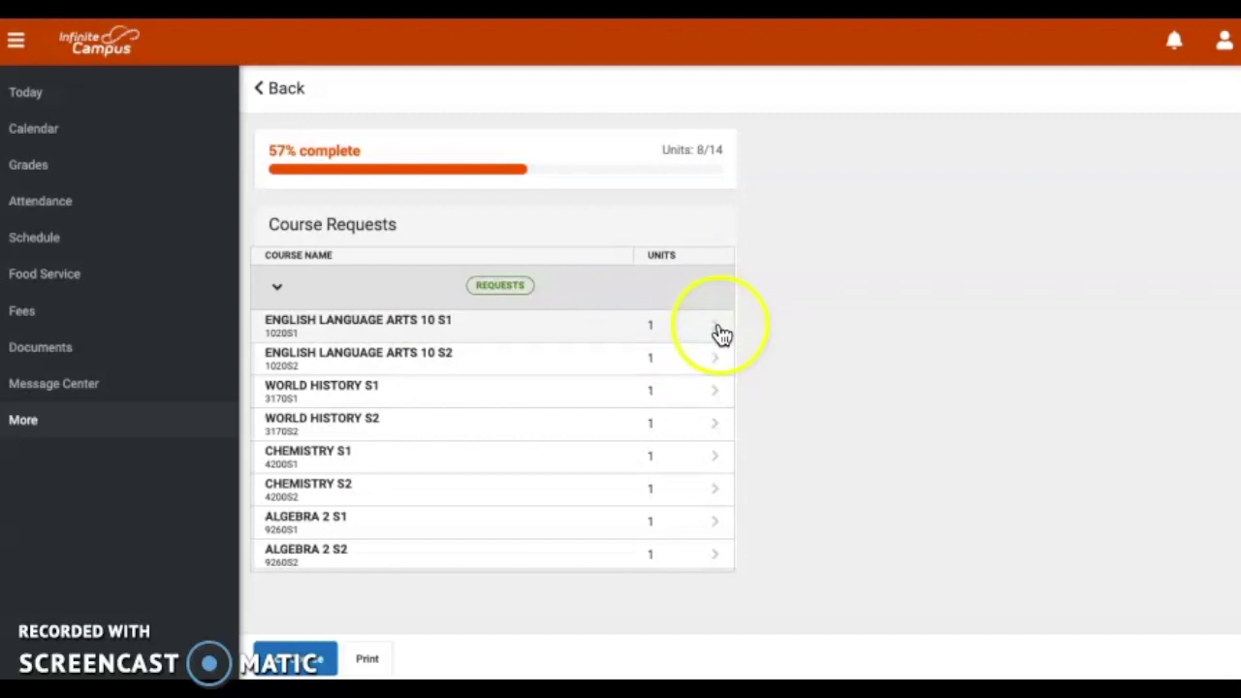
left_click(720, 333)
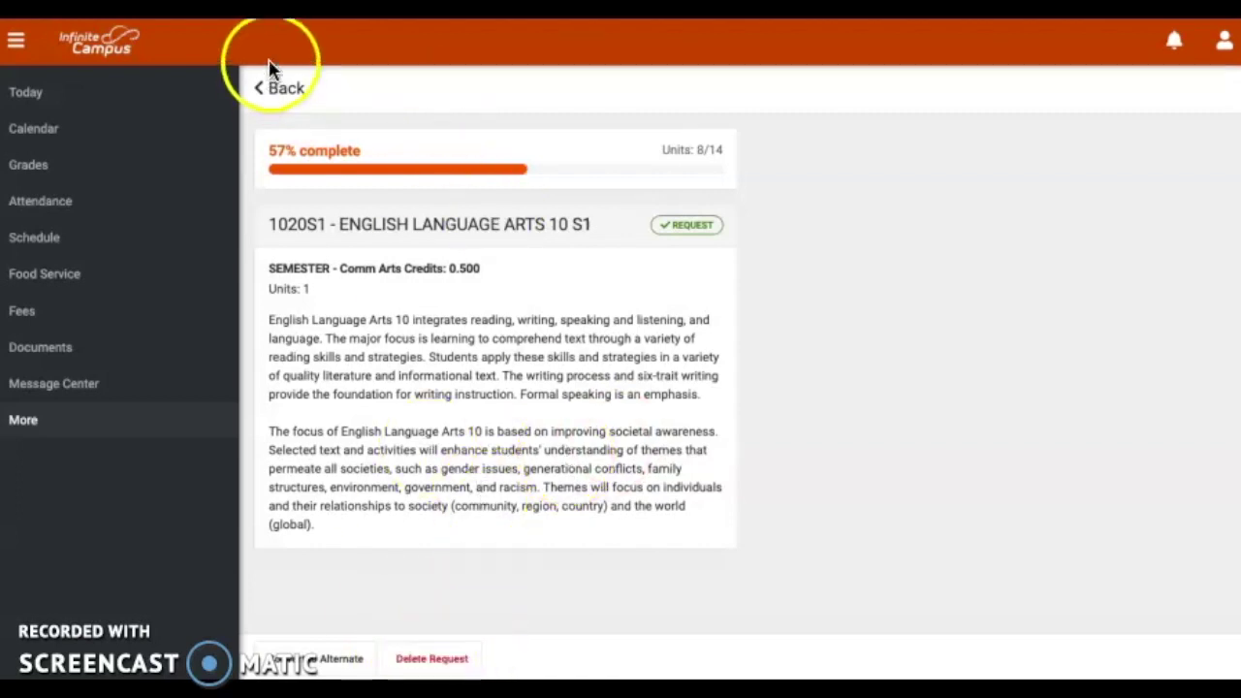
left_click(281, 93)
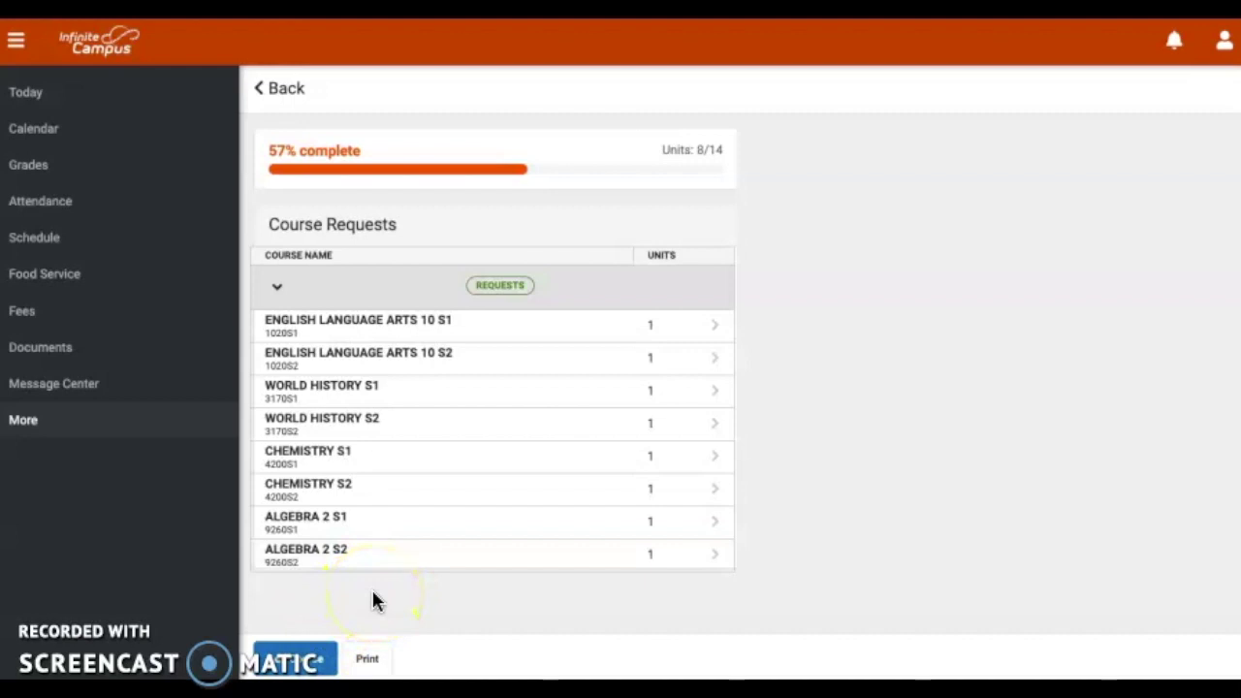
Search 0047, request Personal Wellness, and return to the Course Requests list
left_click(311, 659)
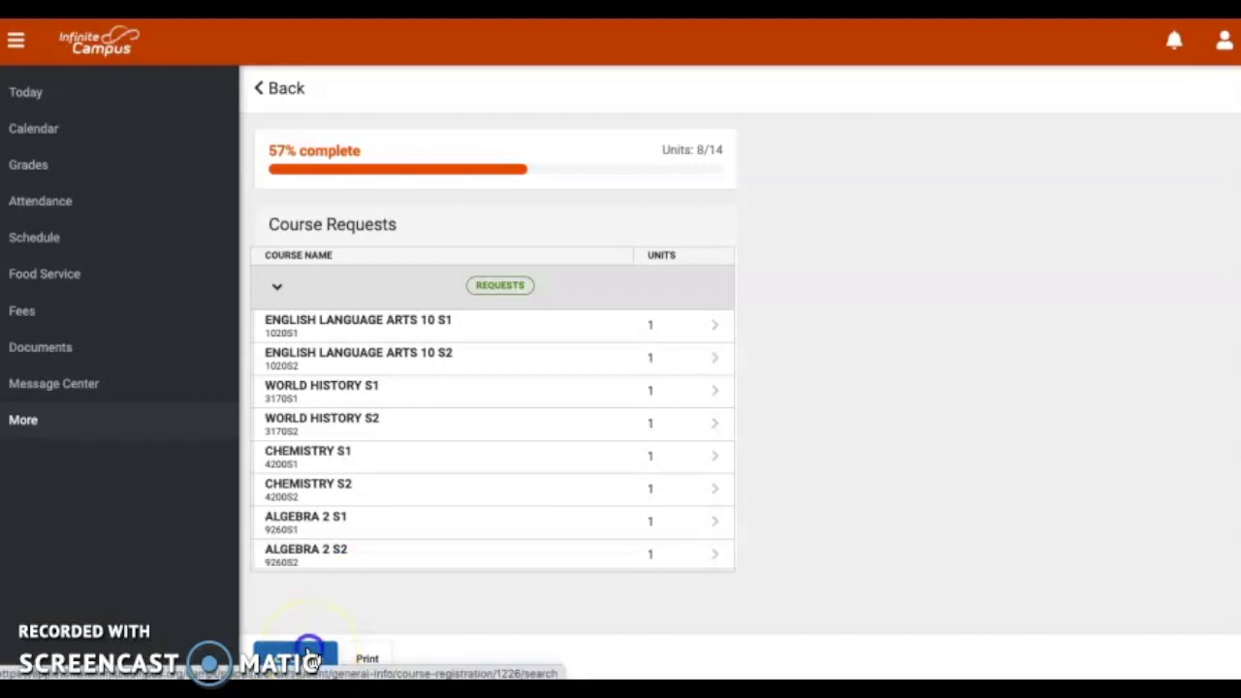
left_click(358, 275)
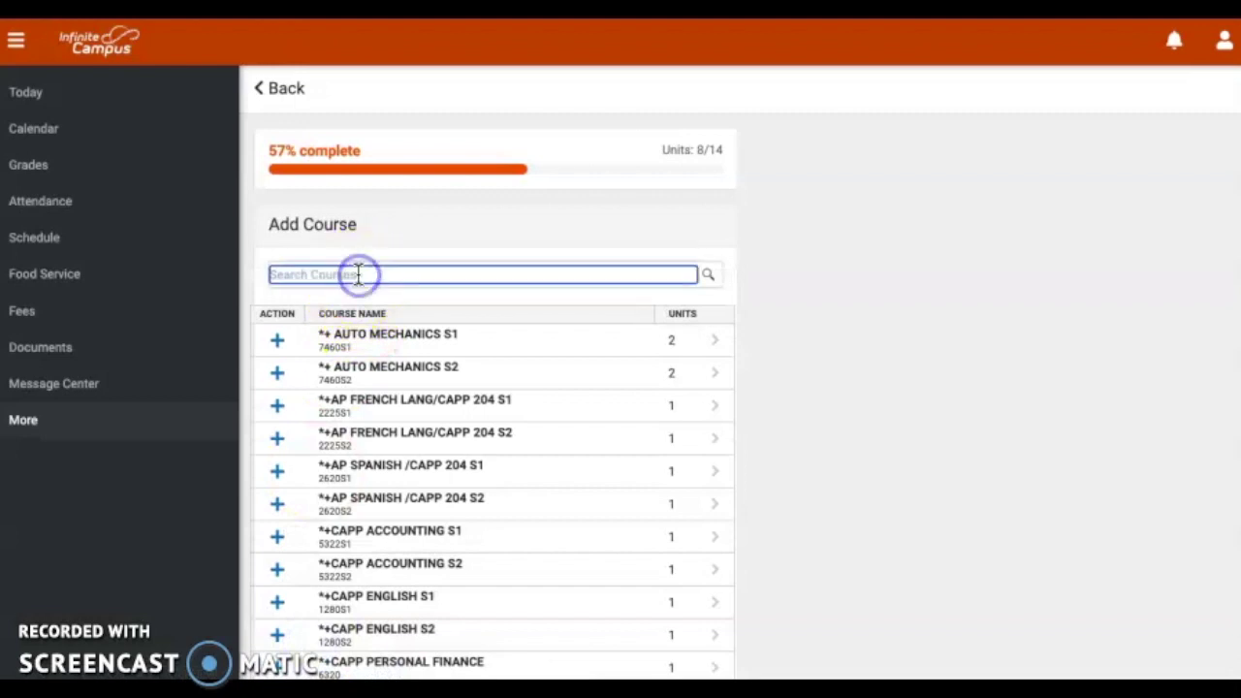
type("00")
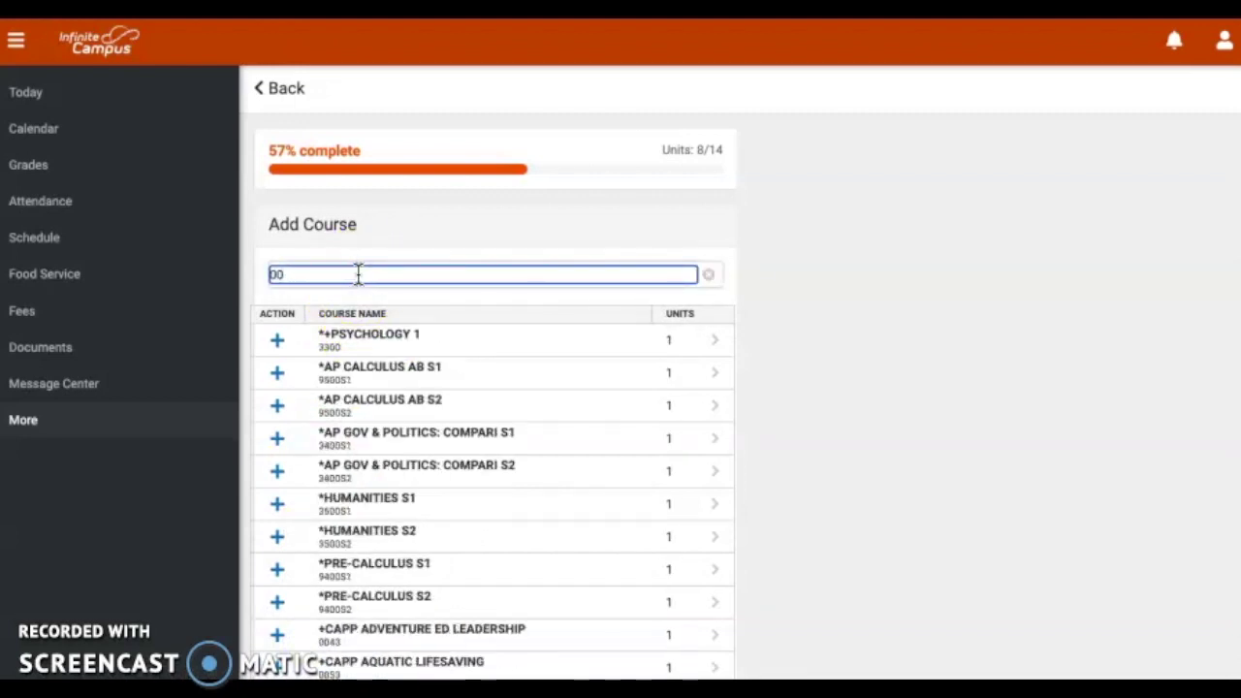
type("47")
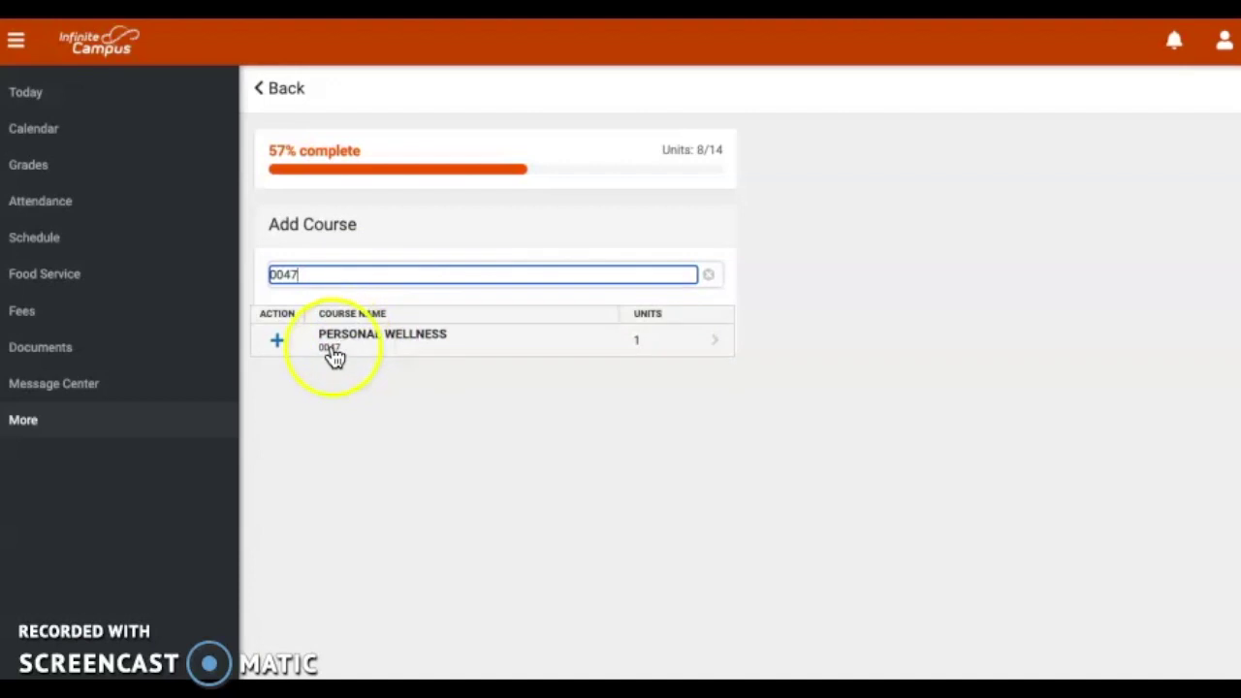
left_click(277, 343)
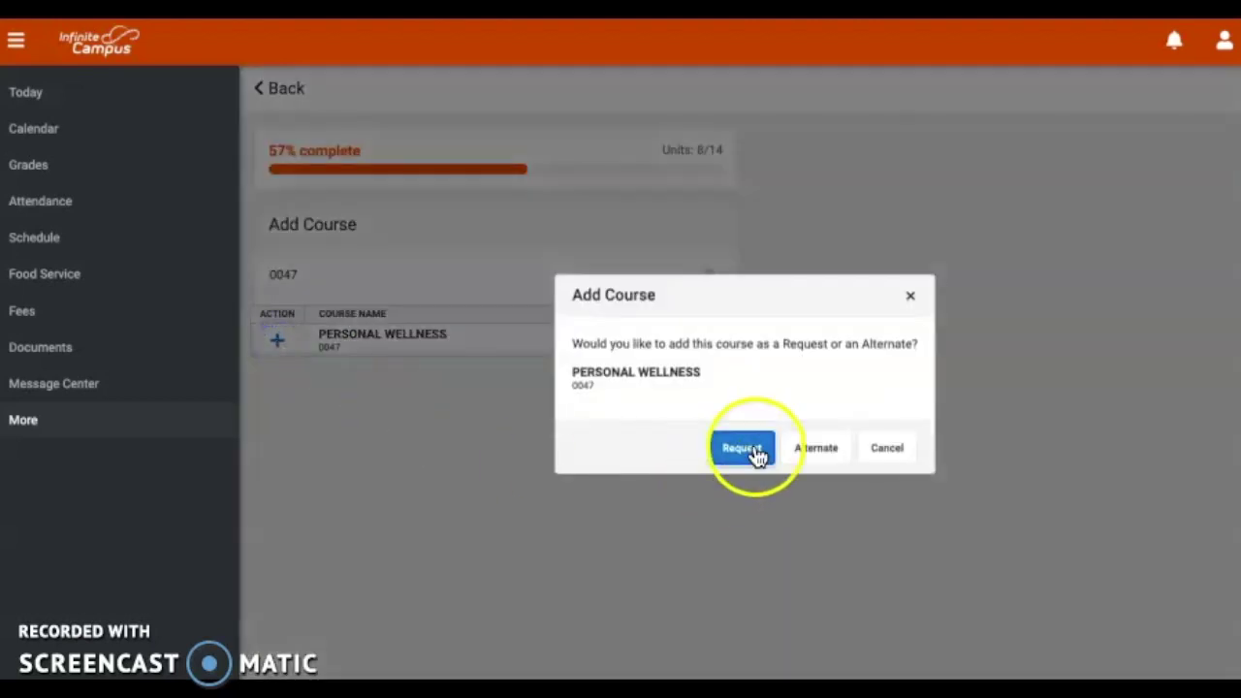
left_click(754, 448)
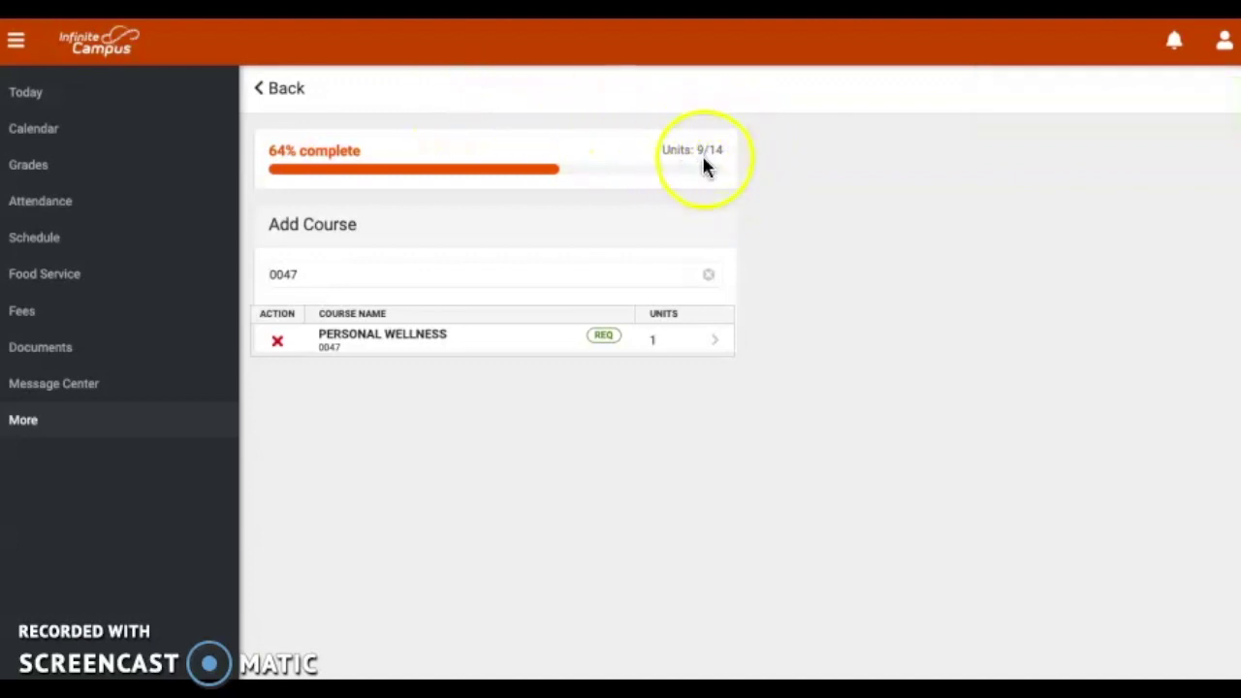
left_click(289, 95)
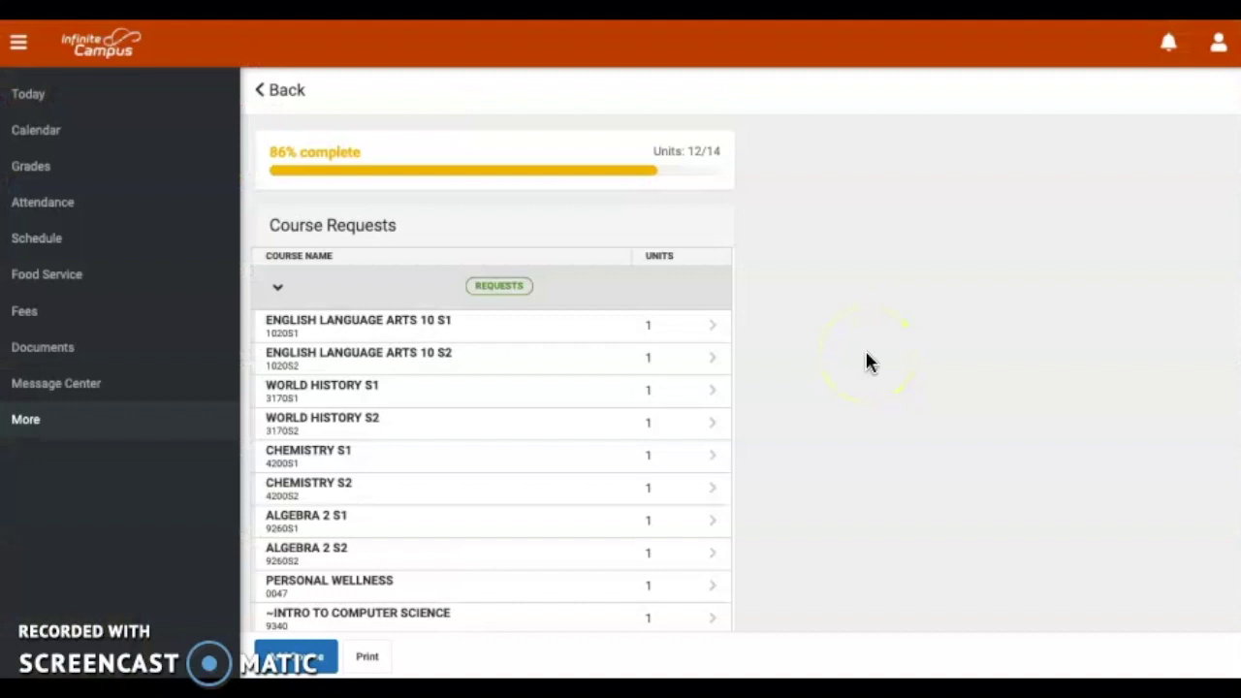
Scroll through the Course Requests list to review the 12 of 14 requested units
scroll(770, 419, "down", 2)
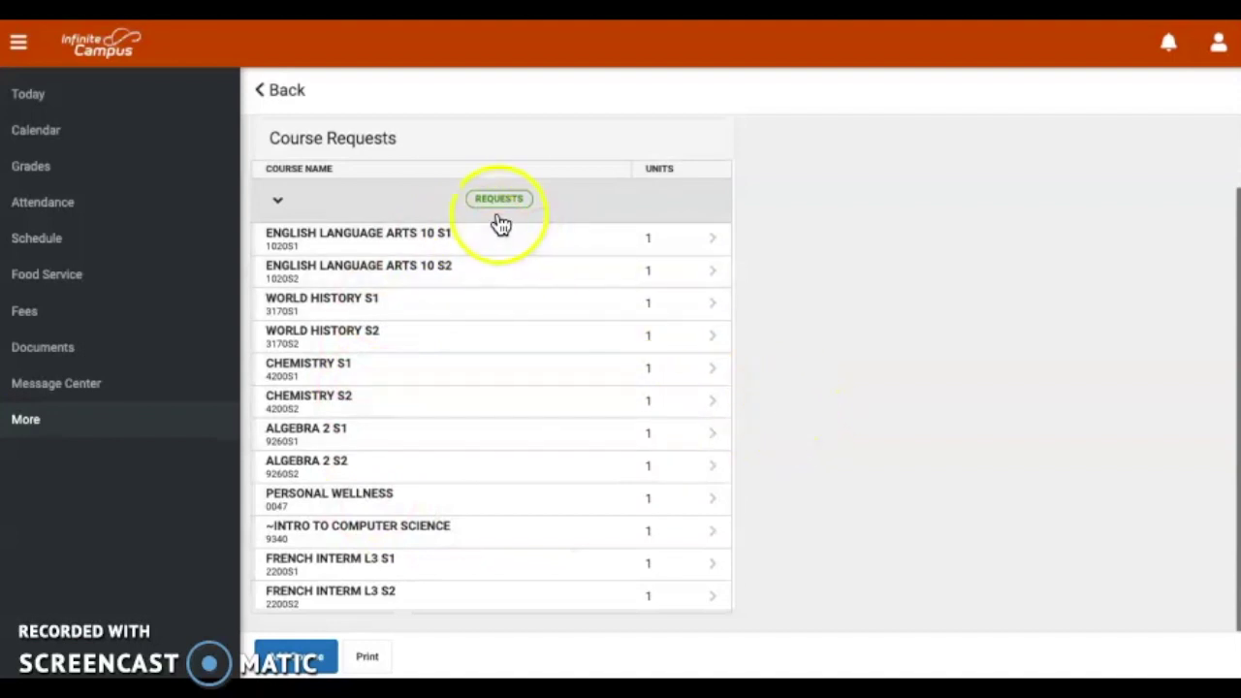
scroll(779, 327, "down", 1)
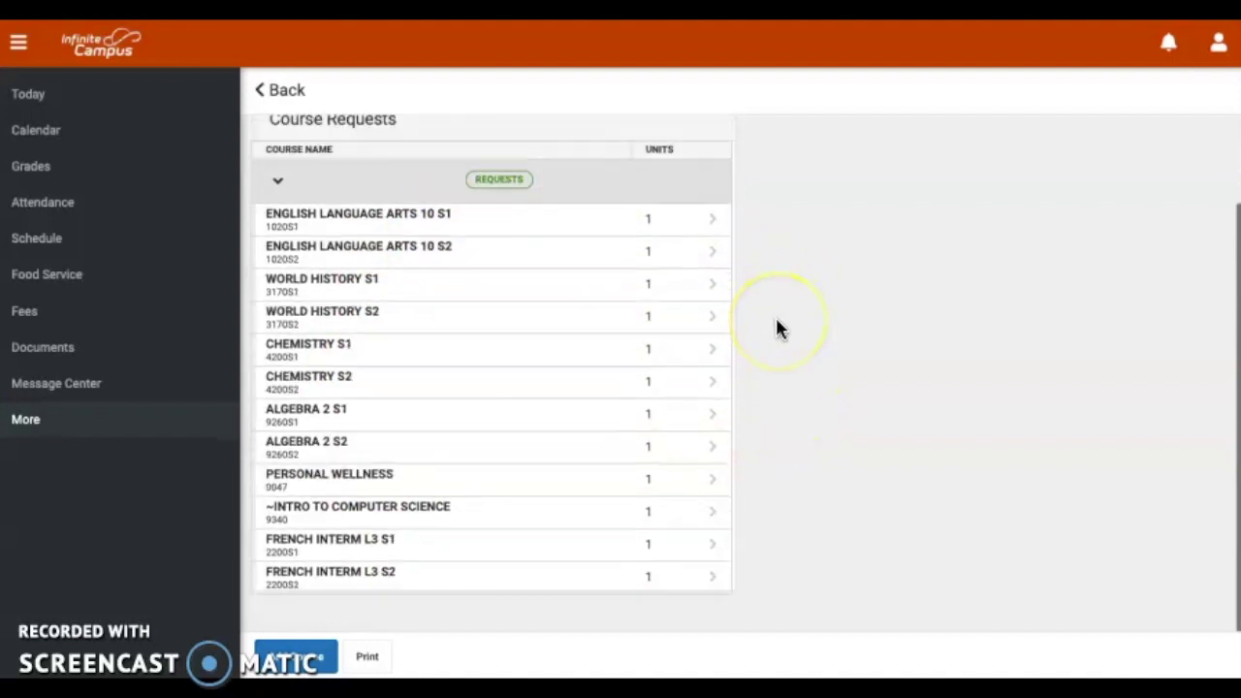
scroll(775, 319, "up", 2)
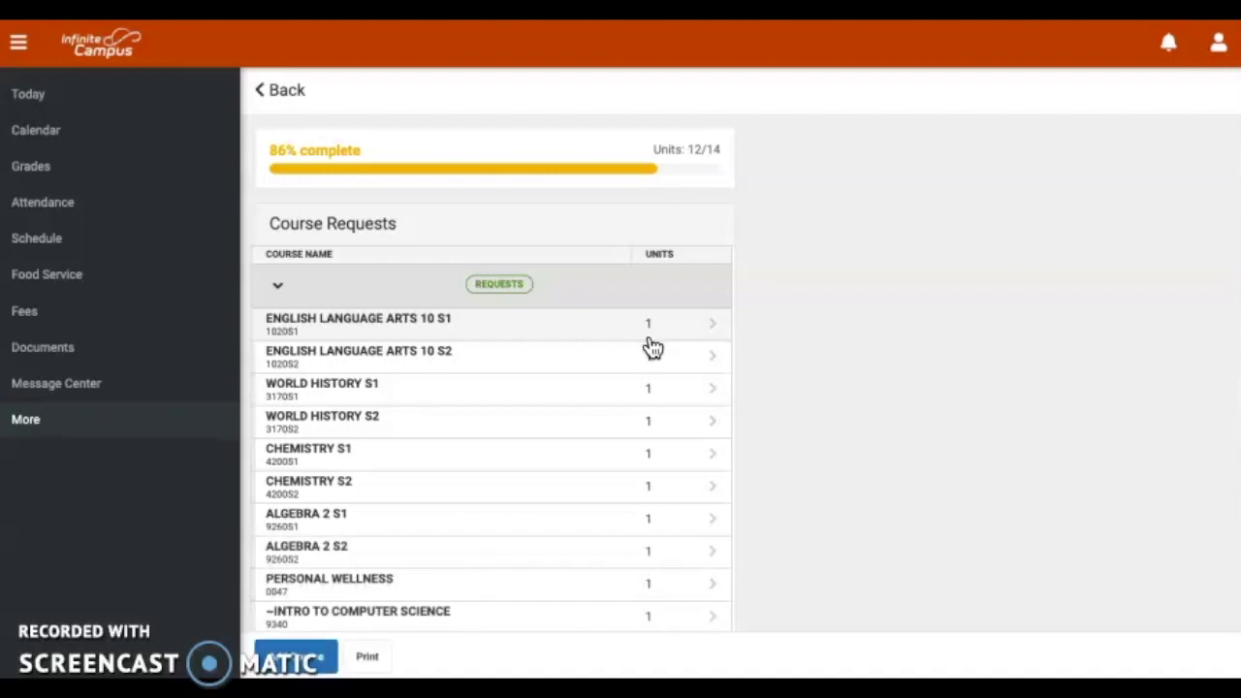
Search 0054 and add Team Games as an alternate rather than a regular request
left_click(281, 659)
left_click(347, 275)
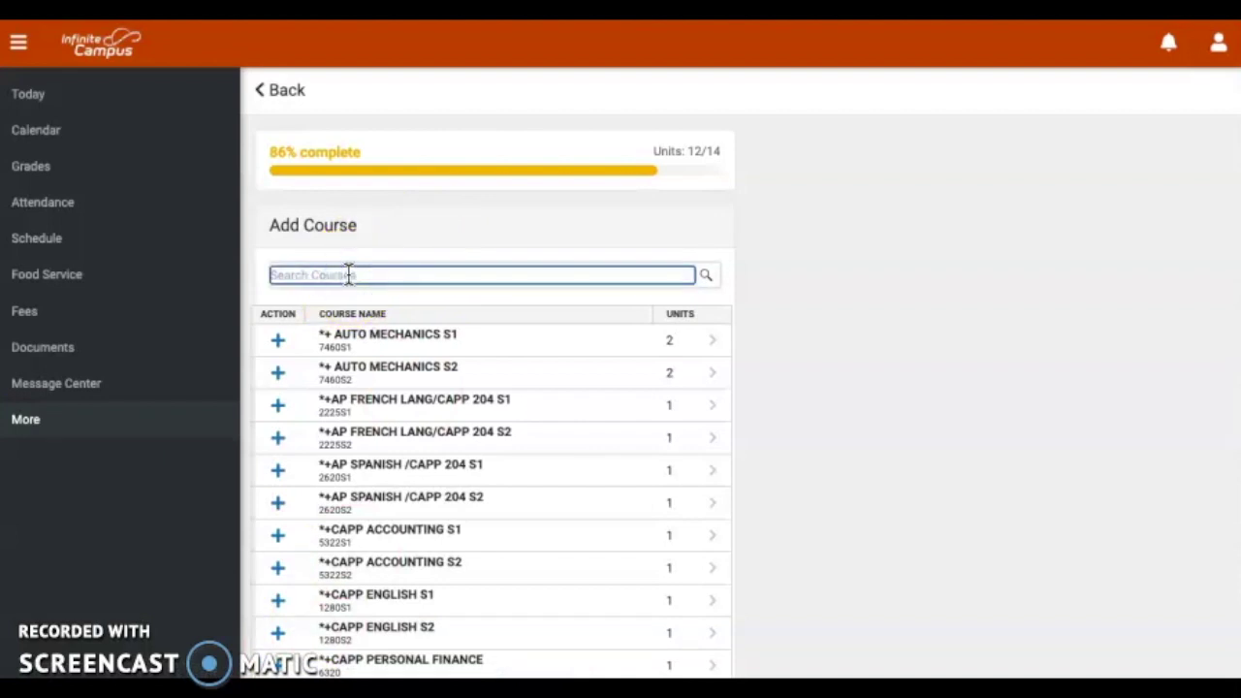
type("0054")
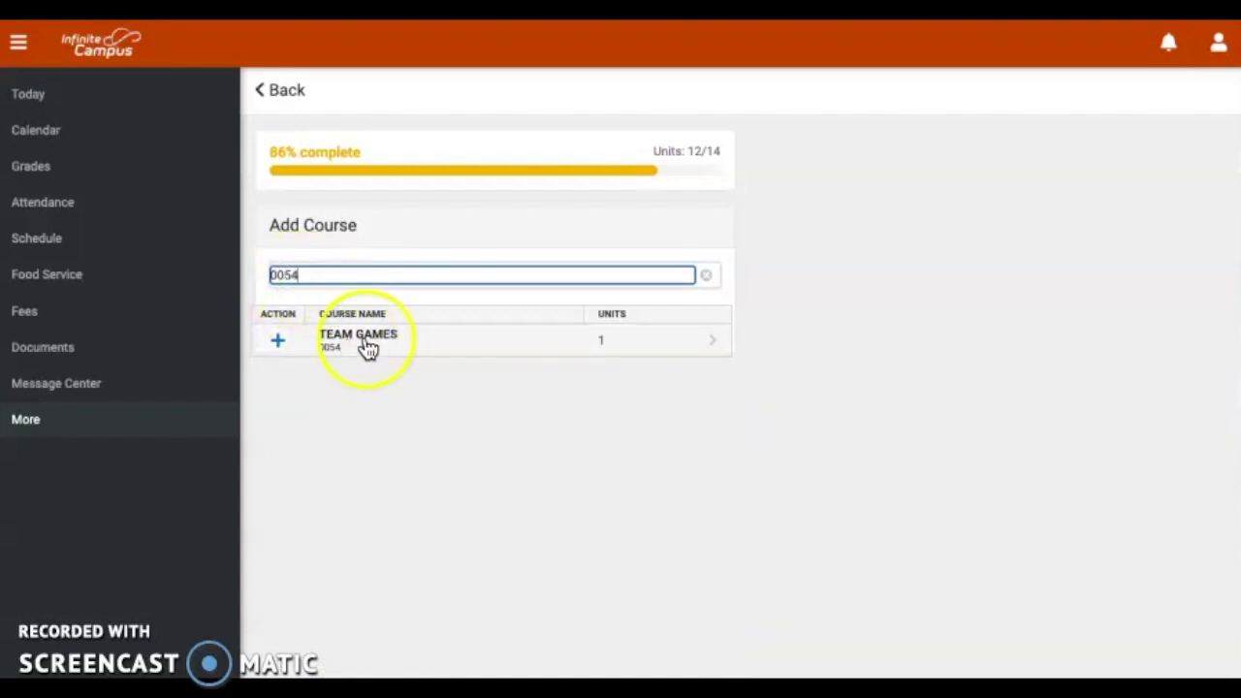
left_click(278, 343)
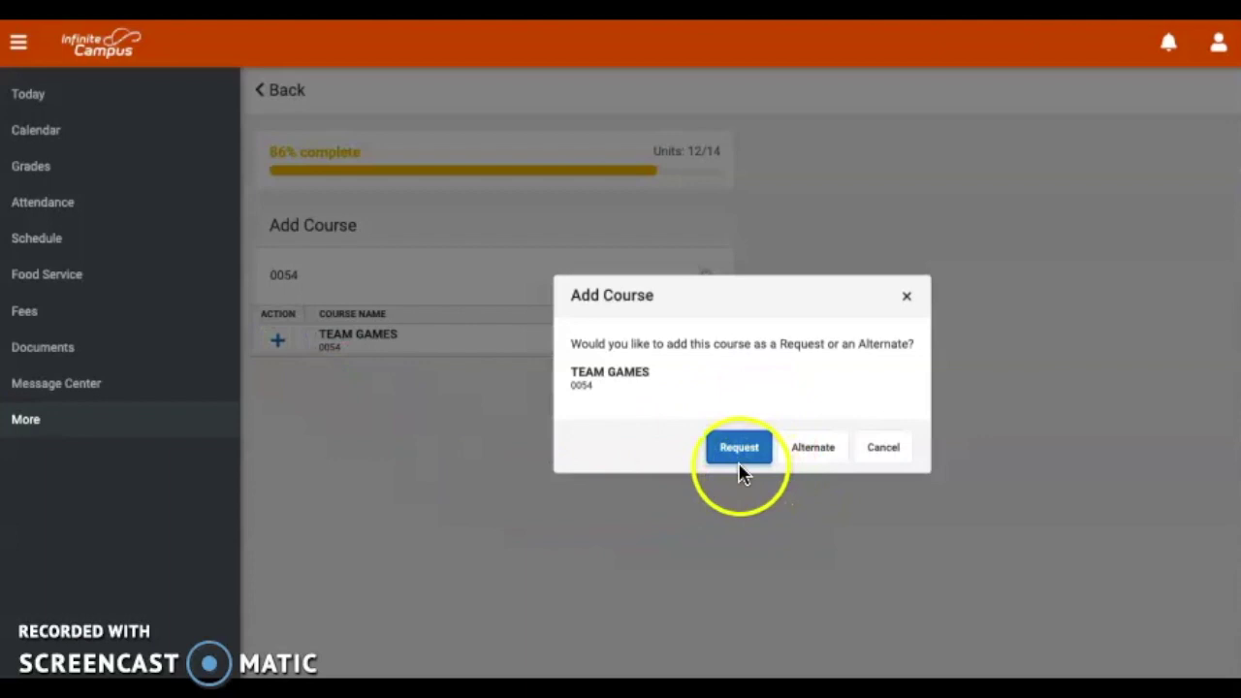
left_click(813, 449)
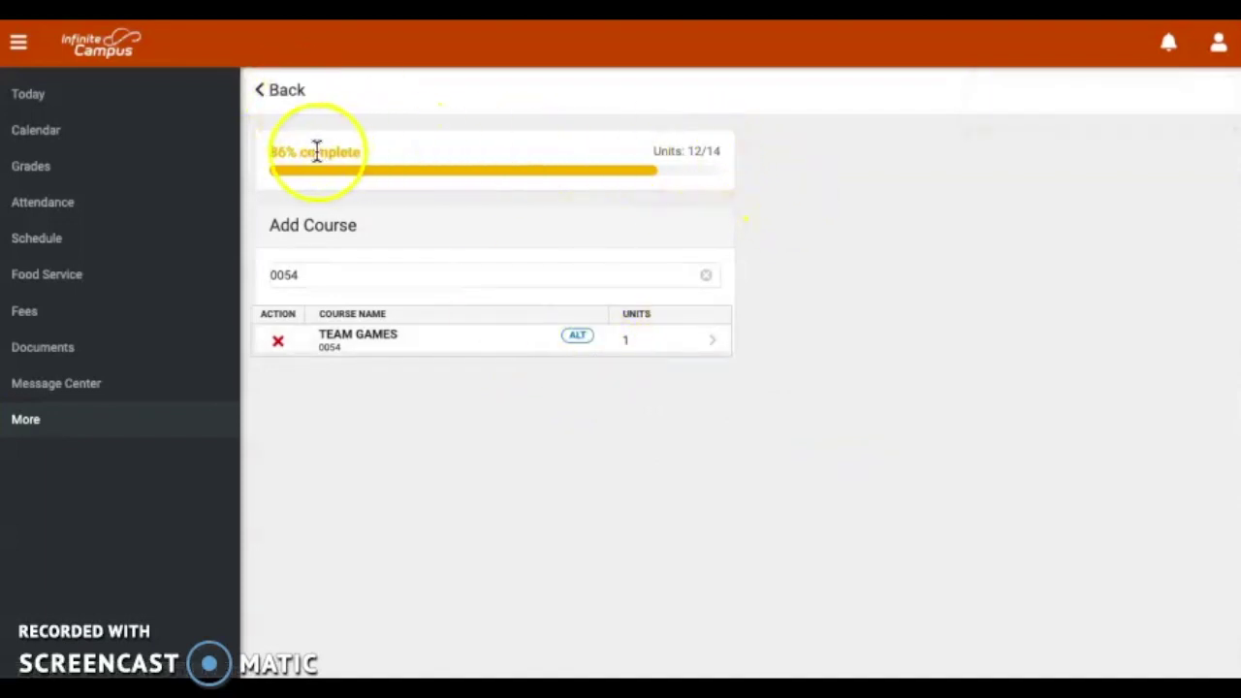
Review the request list: alternates Team Games and Small Engines & Trans S1/S2, then 12/14 units progress
left_click(287, 90)
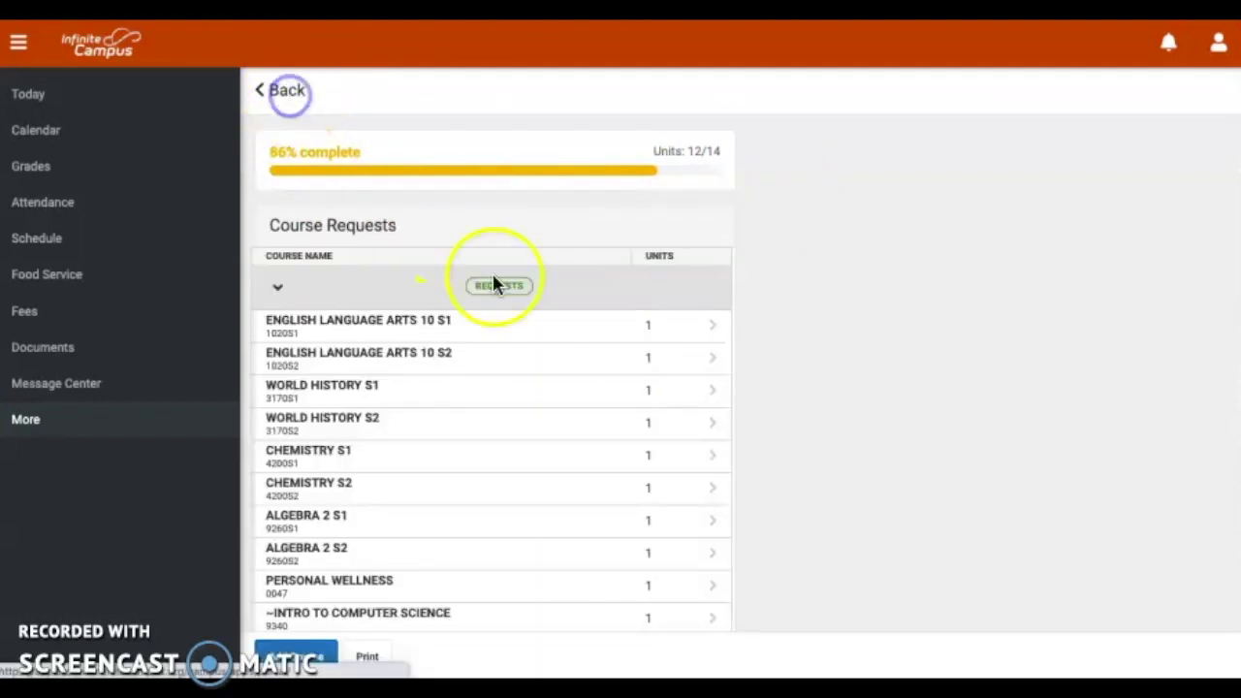
scroll(870, 437, "down", 3)
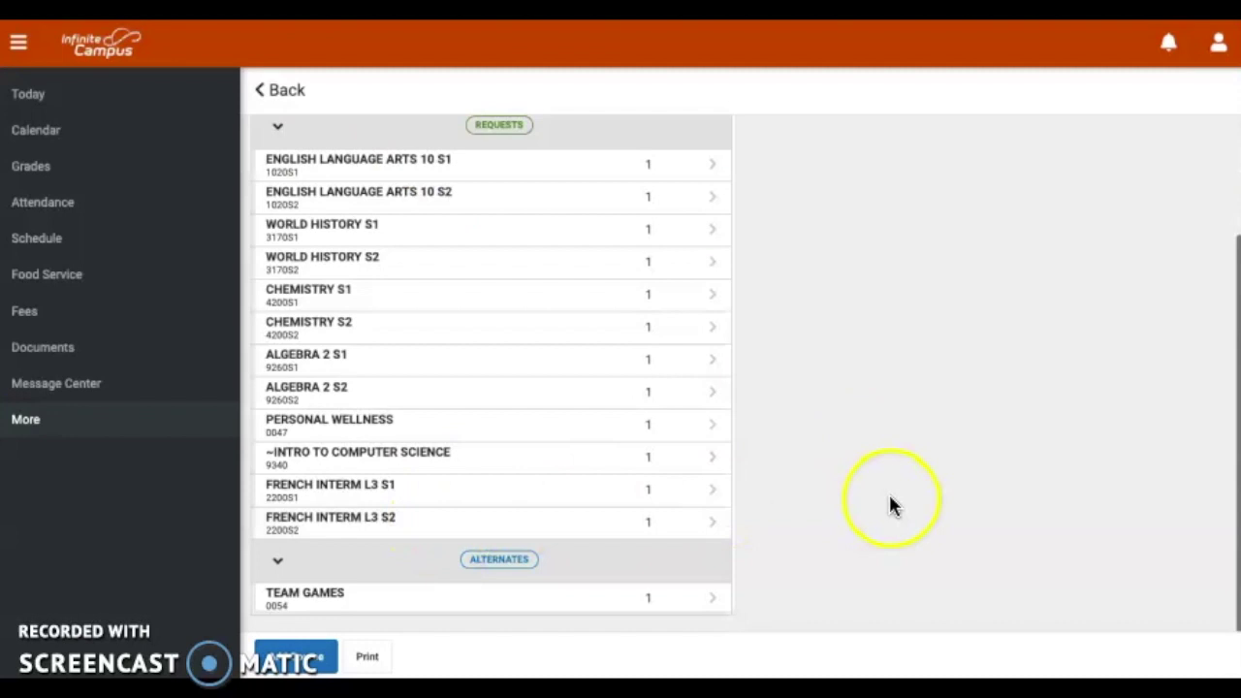
scroll(436, 536, "down", 2)
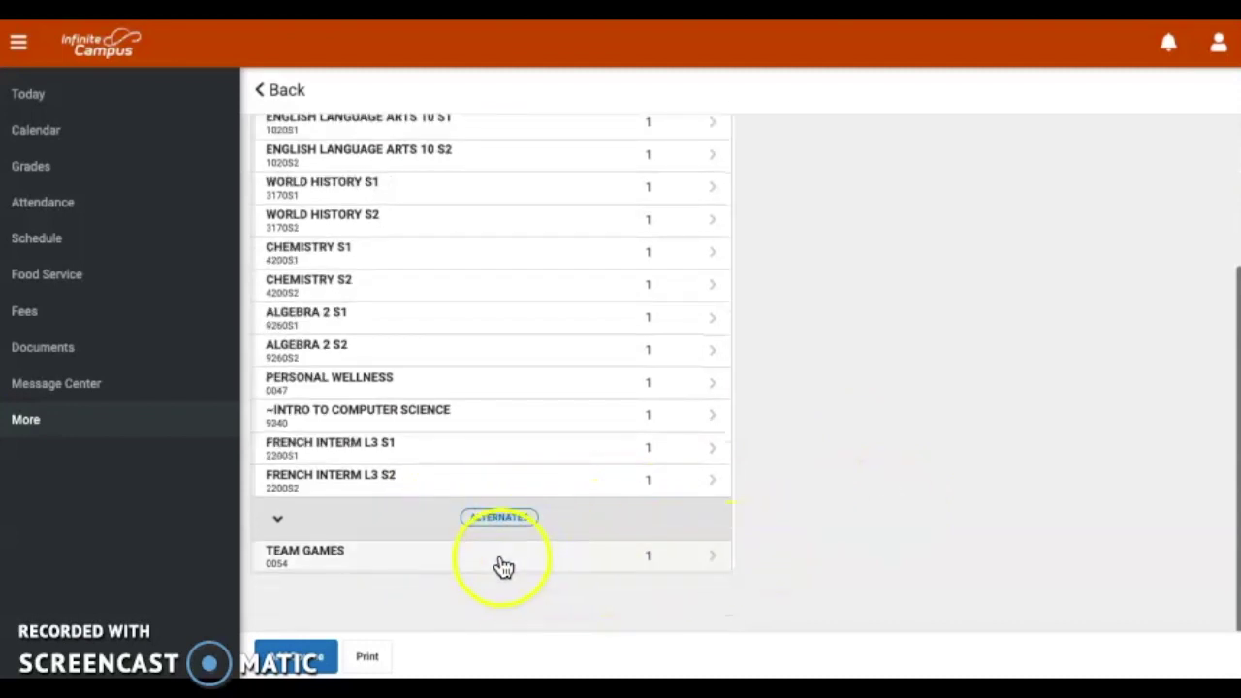
scroll(977, 423, "down", 2)
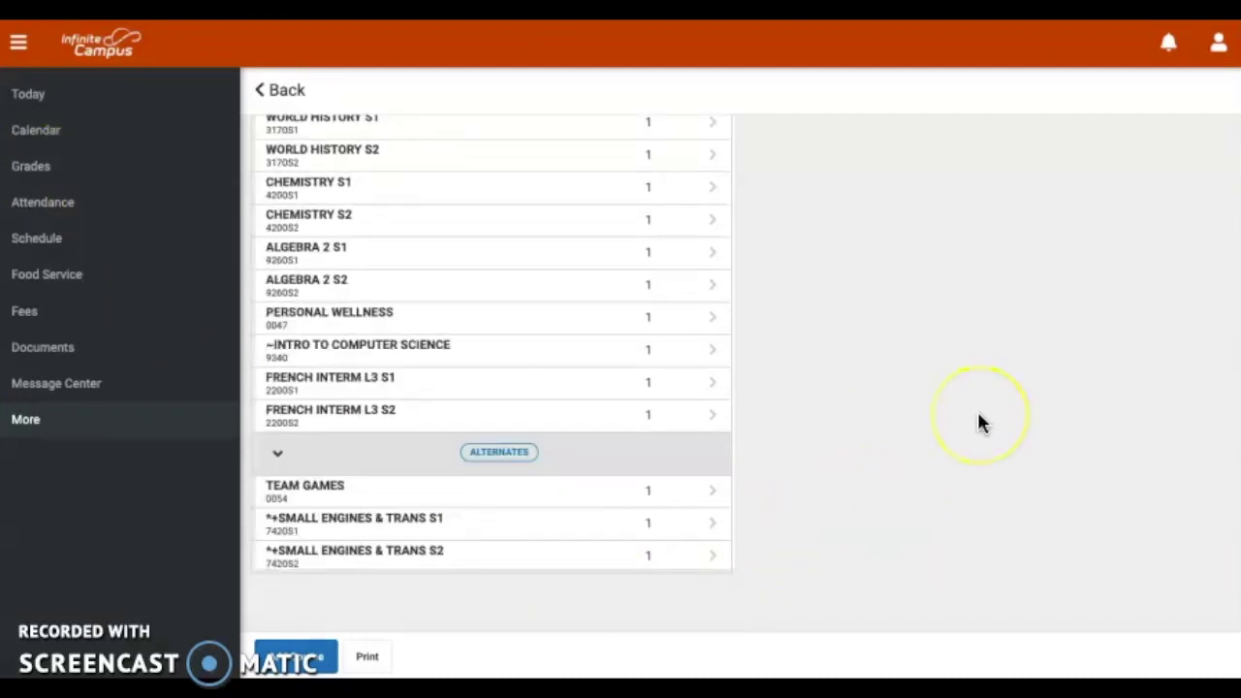
scroll(979, 423, "up", 1)
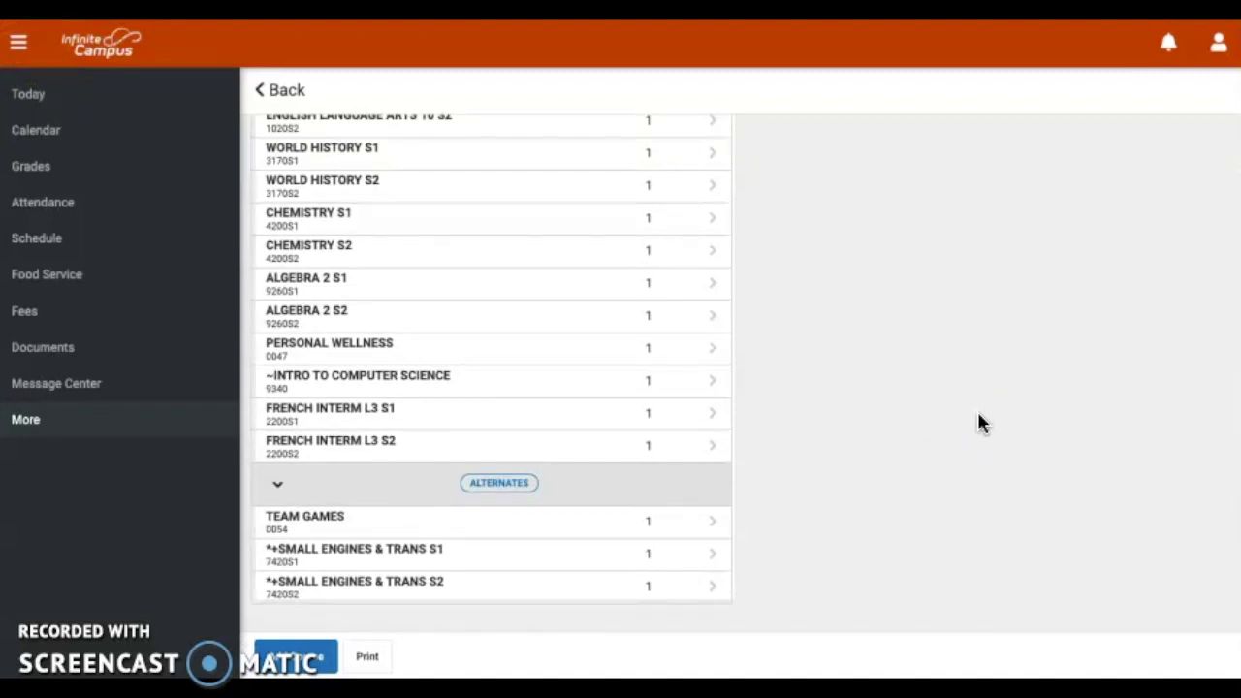
scroll(978, 418, "up", 3)
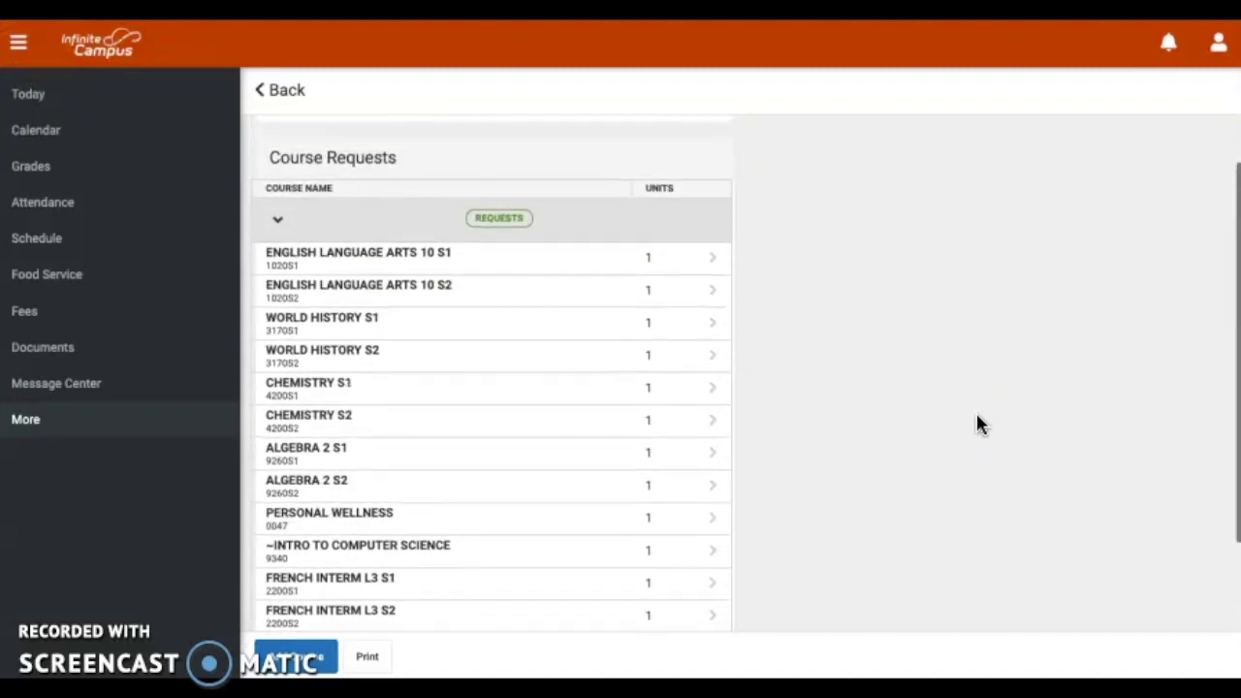
scroll(975, 418, "up", 2)
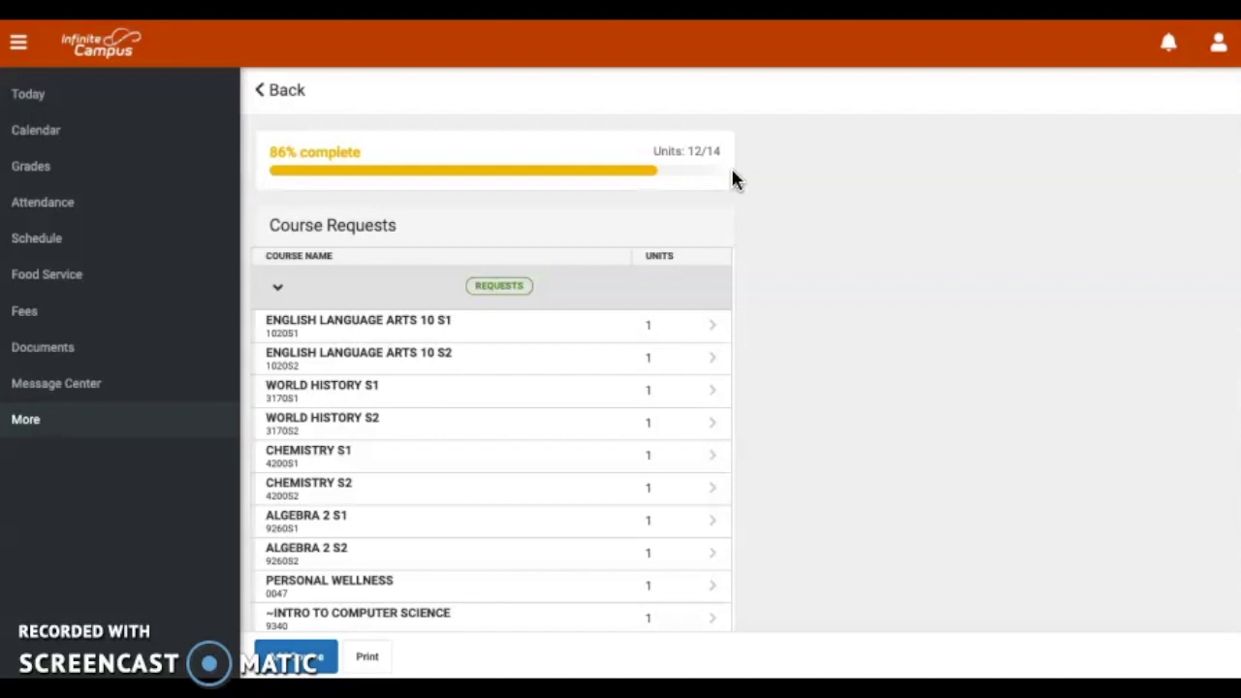
left_click(657, 171)
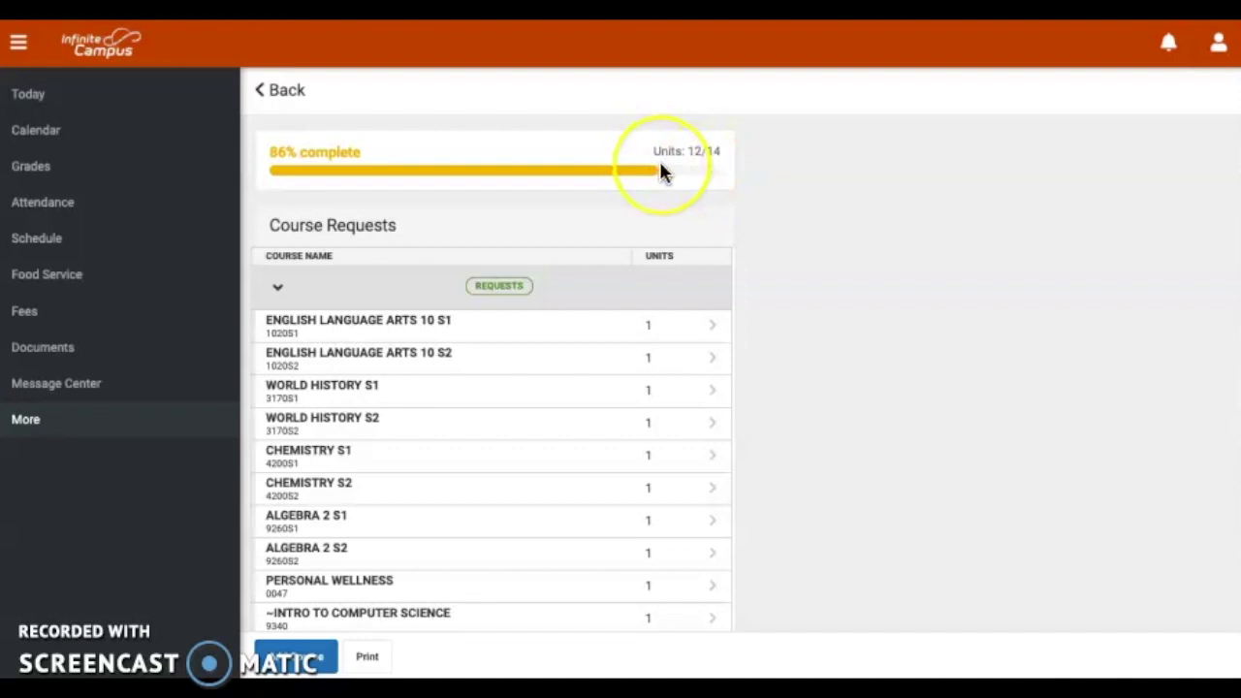